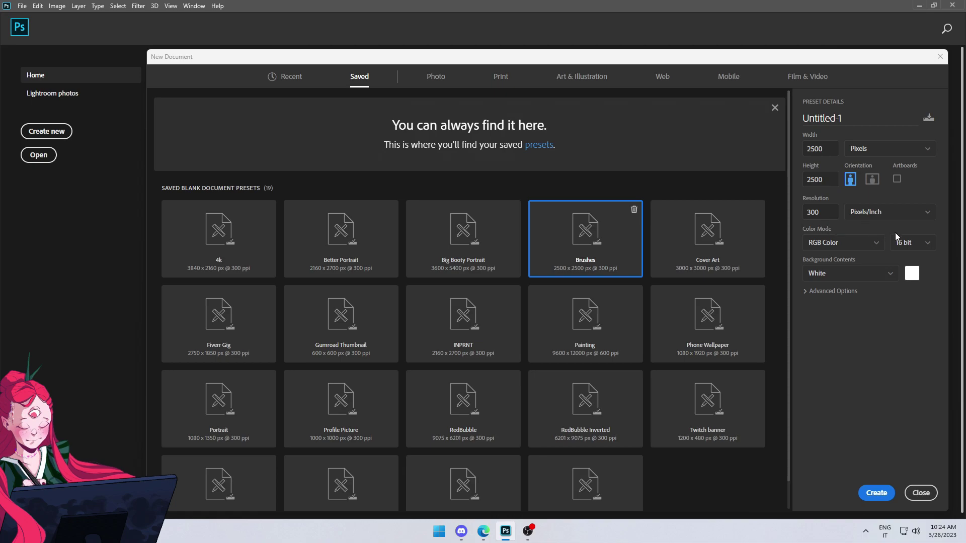
# Create a blank 2500 × 2500 px, 300 ppi, 16-bit document from the Brushes preset.
pyautogui.click(910, 242)
pyautogui.click(906, 268)
pyautogui.click(805, 291)
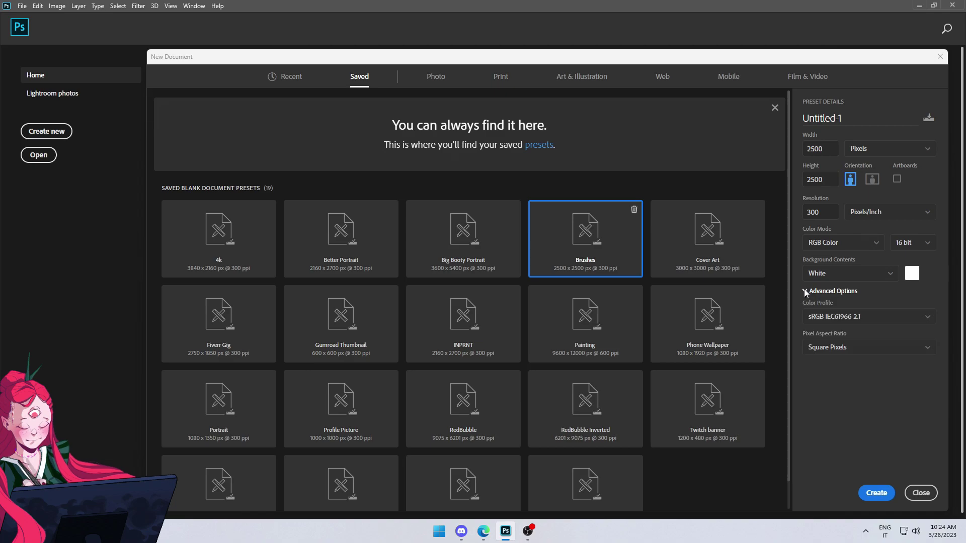
pyautogui.click(804, 290)
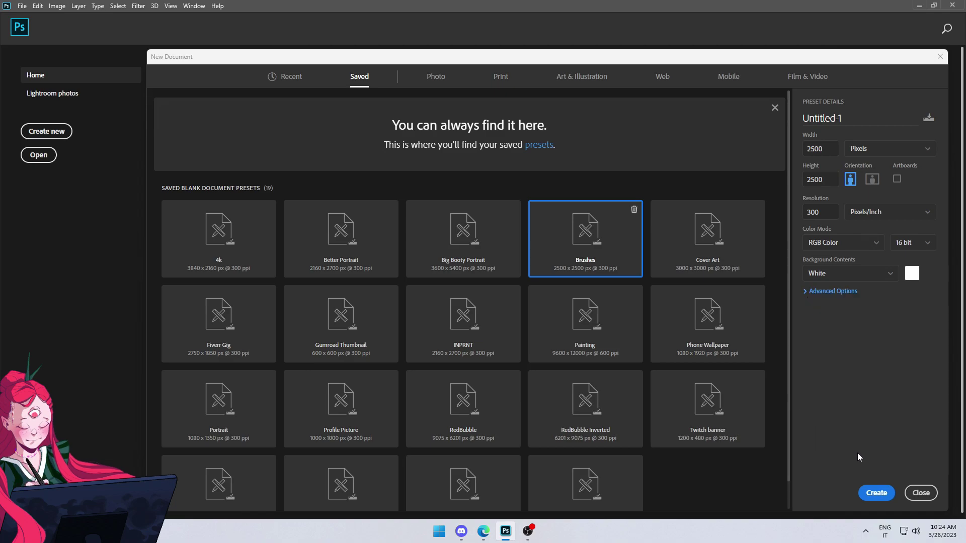
pyautogui.click(869, 493)
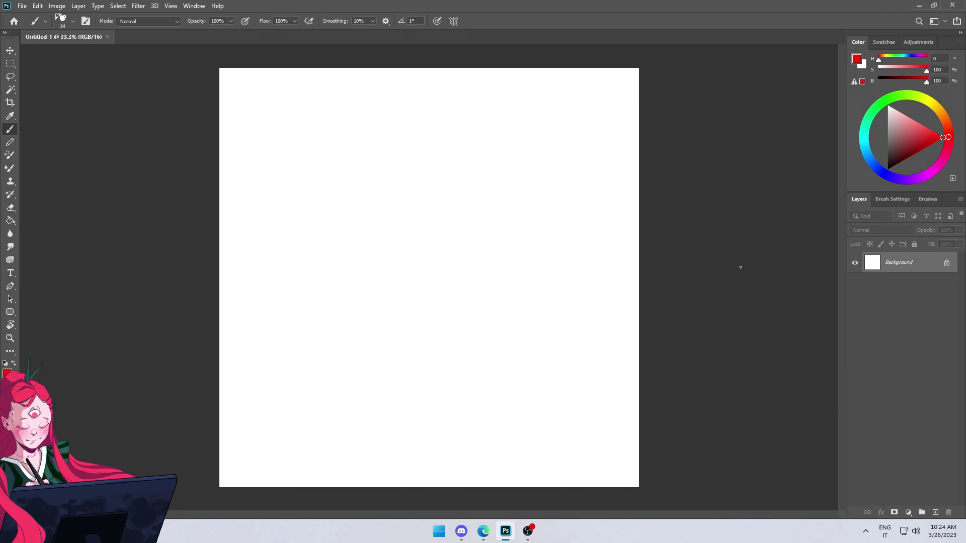
# Set the paint colour to black and add an empty Layer 1.
pyautogui.moveTo(921, 136); pyautogui.dragTo(888, 169)
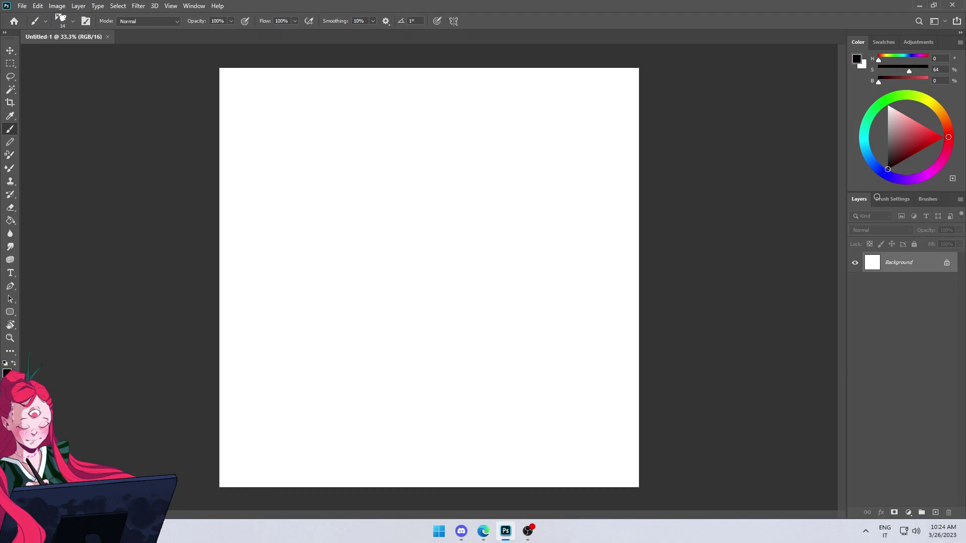
pyautogui.moveTo(907, 73); pyautogui.dragTo(960, 70)
pyautogui.click(935, 512)
# Select the Hard Round Pressure Opacity brush and enlarge it to around 66 px.
pyautogui.rightClick(395, 207)
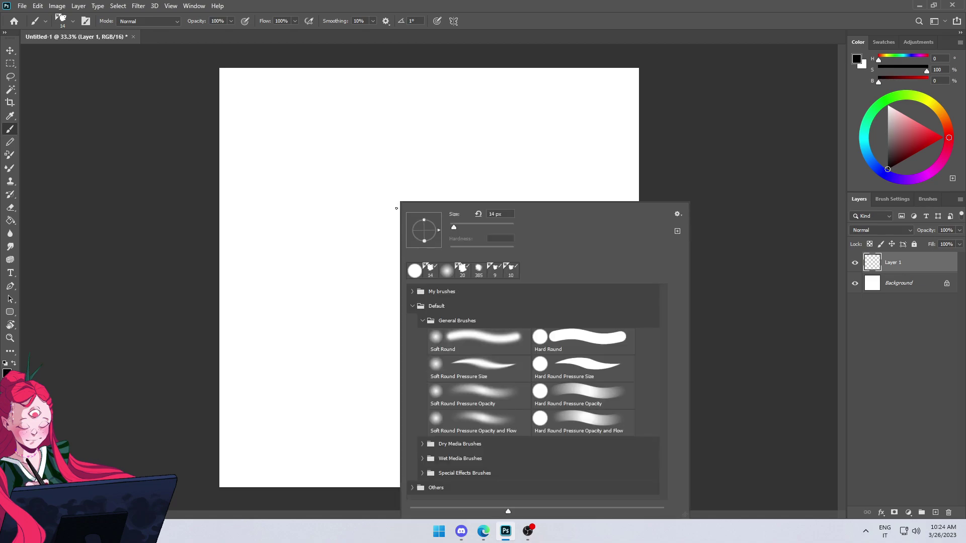
pyautogui.click(567, 365)
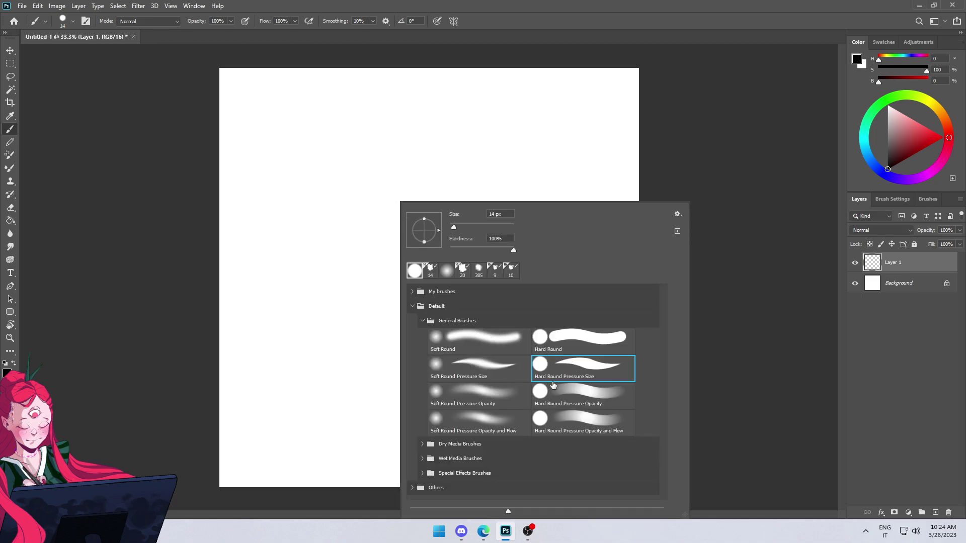
pyautogui.click(570, 397)
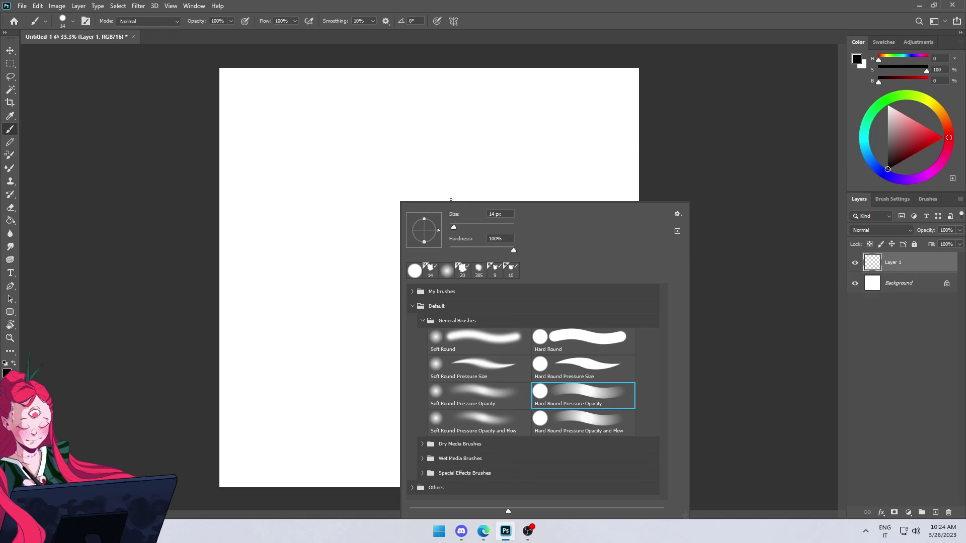
pyautogui.moveTo(454, 227); pyautogui.dragTo(462, 223)
pyautogui.click(488, 173)
# Paint a black blob near the canvas centre.
pyautogui.hotkey('ctrl', 'z')
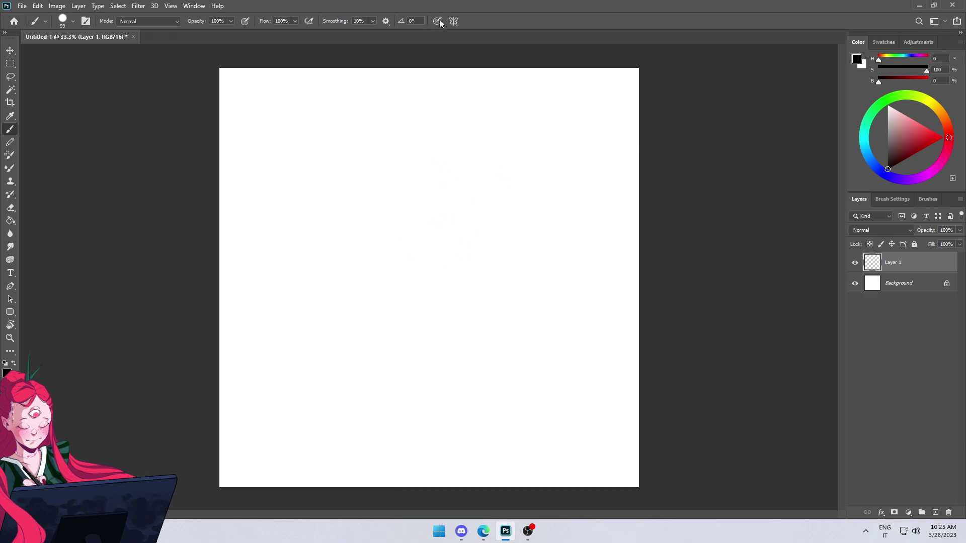
pyautogui.click(399, 242)
pyautogui.moveTo(392, 236)
pyautogui.mouseDown()
pyautogui.moveTo(391, 219)
pyautogui.moveTo(423, 214)
pyautogui.moveTo(394, 234)
pyautogui.moveTo(449, 238)
pyautogui.moveTo(389, 240)
pyautogui.moveTo(392, 205)
pyautogui.moveTo(391, 260)
pyautogui.moveTo(453, 238)
pyautogui.moveTo(428, 213)
pyautogui.moveTo(423, 260)
pyautogui.moveTo(445, 257)
pyautogui.moveTo(411, 278)
pyautogui.moveTo(430, 272)
pyautogui.mouseUp()
# Erase notches into the blob's edges and return to the Brush tool.
pyautogui.press('e')
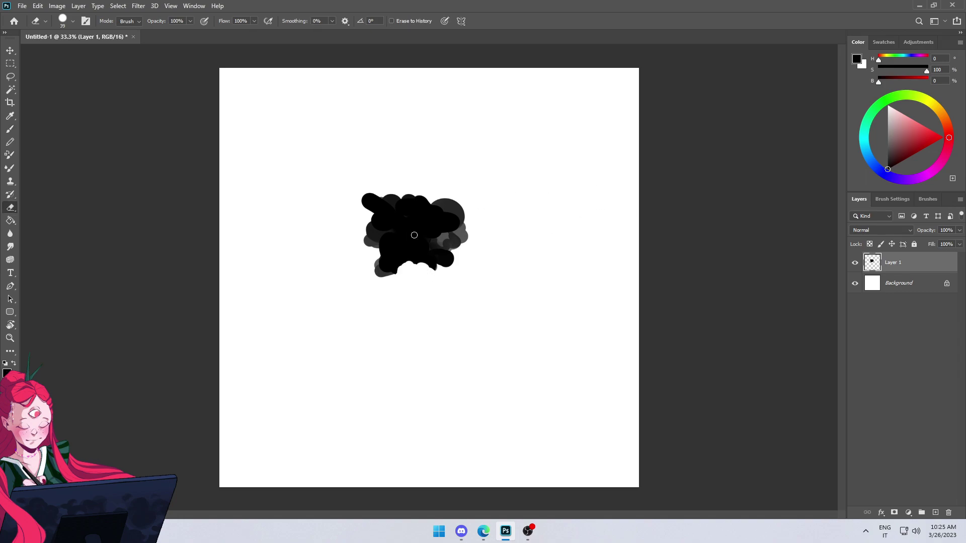
pyautogui.moveTo(421, 202); pyautogui.dragTo(436, 205)
pyautogui.moveTo(447, 240); pyautogui.dragTo(465, 240)
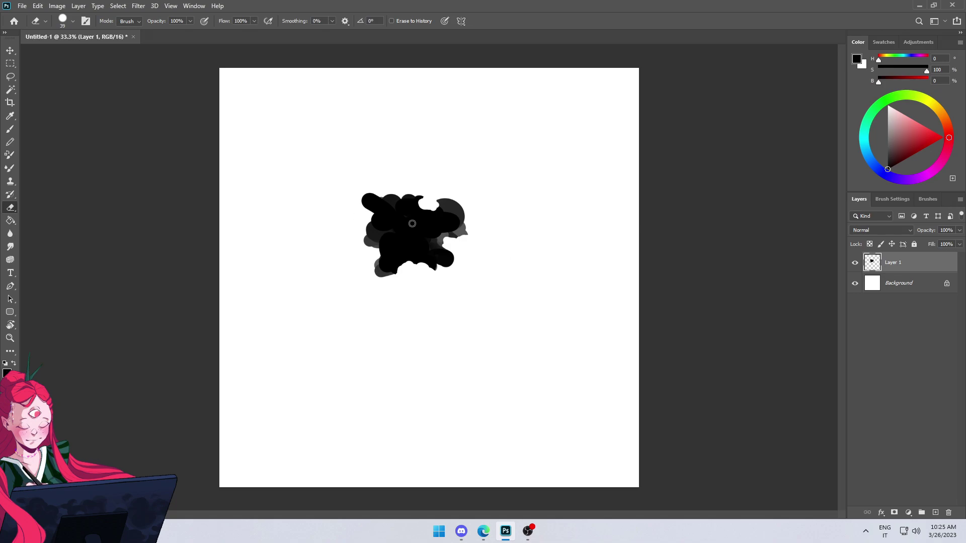
pyautogui.press('b')
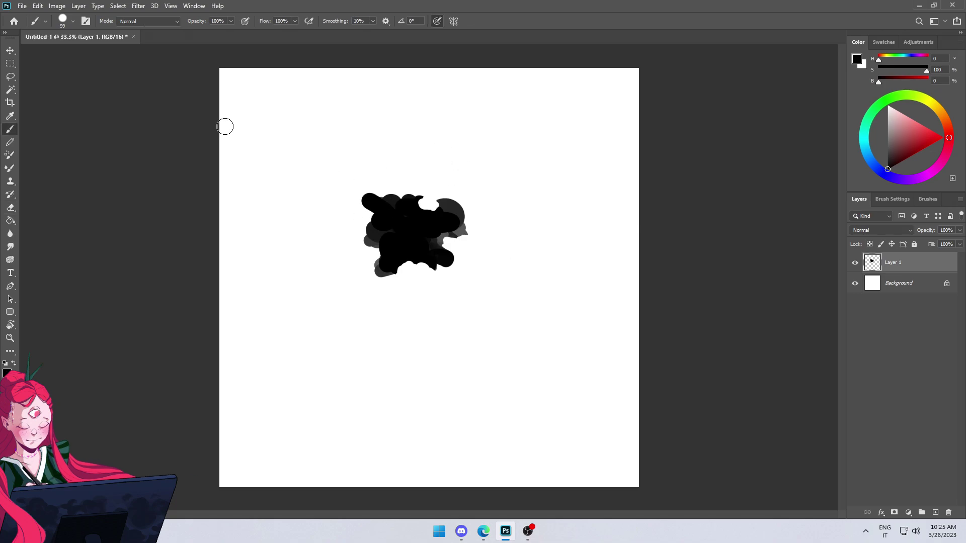
pyautogui.click(37, 7)
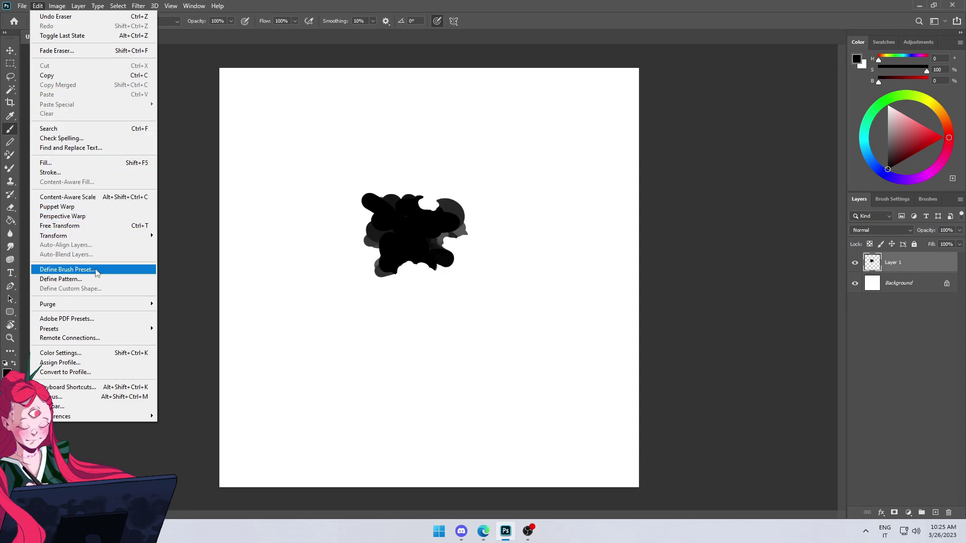
# Define the blob as a brush preset, stamp seven test copies, and add Layer 2.
pyautogui.click(94, 270)
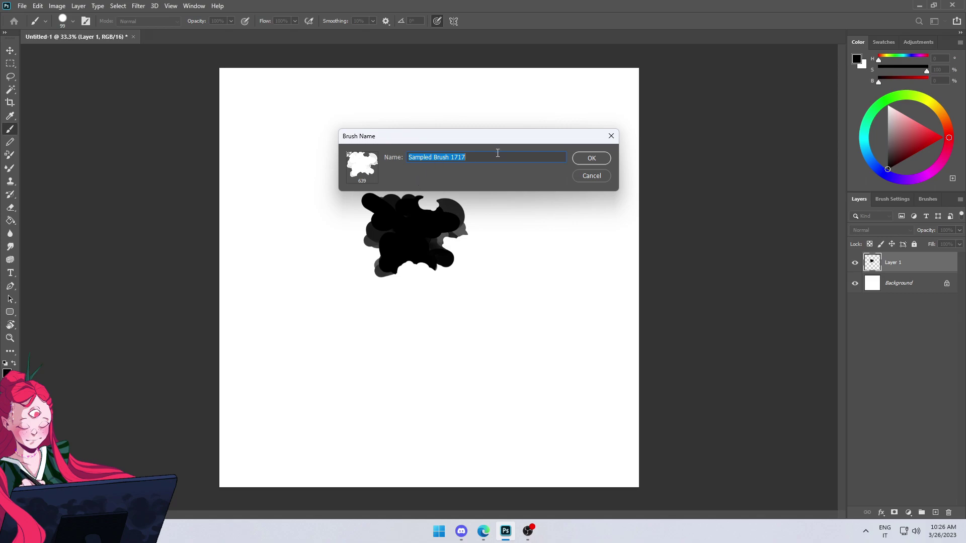
pyautogui.click(591, 158)
pyautogui.click(495, 151)
pyautogui.click(551, 227)
pyautogui.click(507, 302)
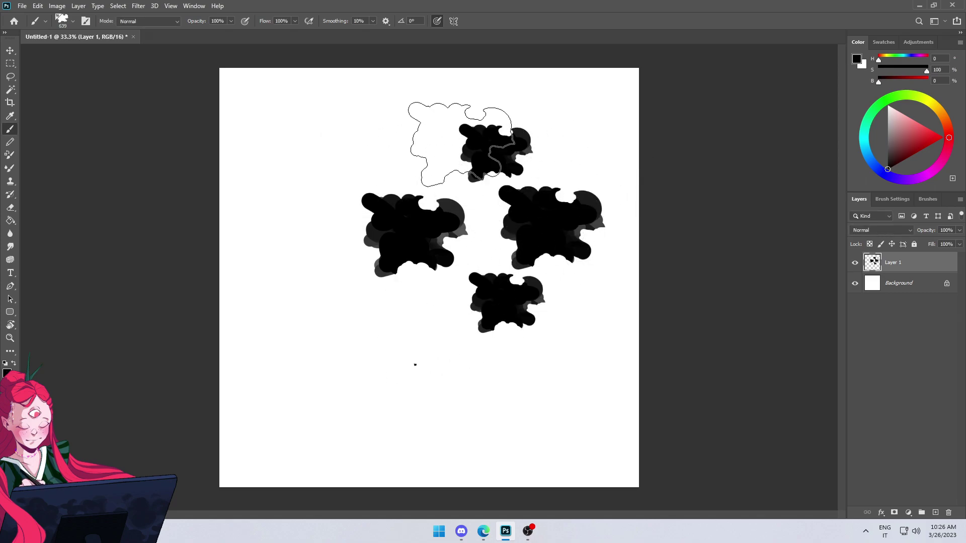
pyautogui.click(302, 343)
pyautogui.click(445, 411)
pyautogui.click(534, 409)
pyautogui.click(346, 247)
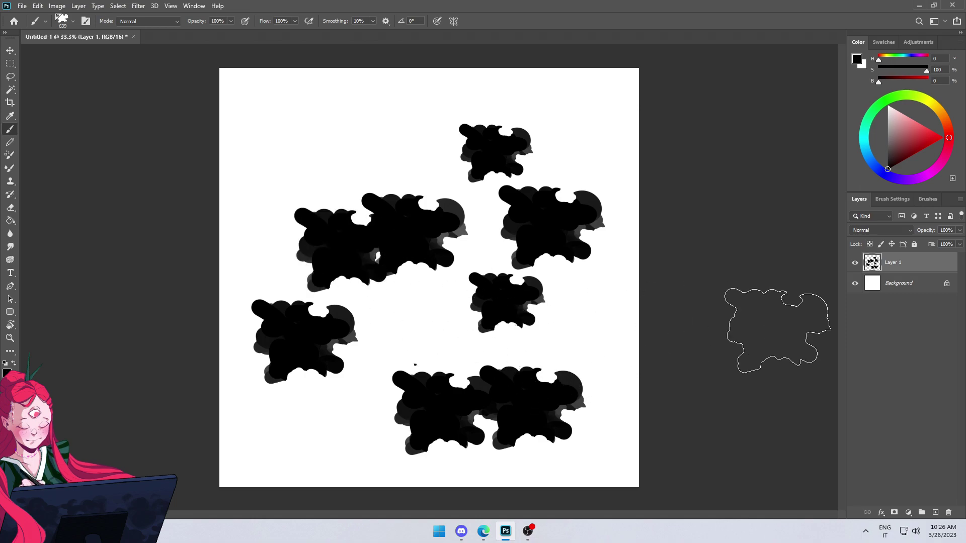
pyautogui.click(935, 512)
# Delete the test-stamp layer and make Layer 2 the active layer.
pyautogui.click(913, 285)
pyautogui.press('Delete')
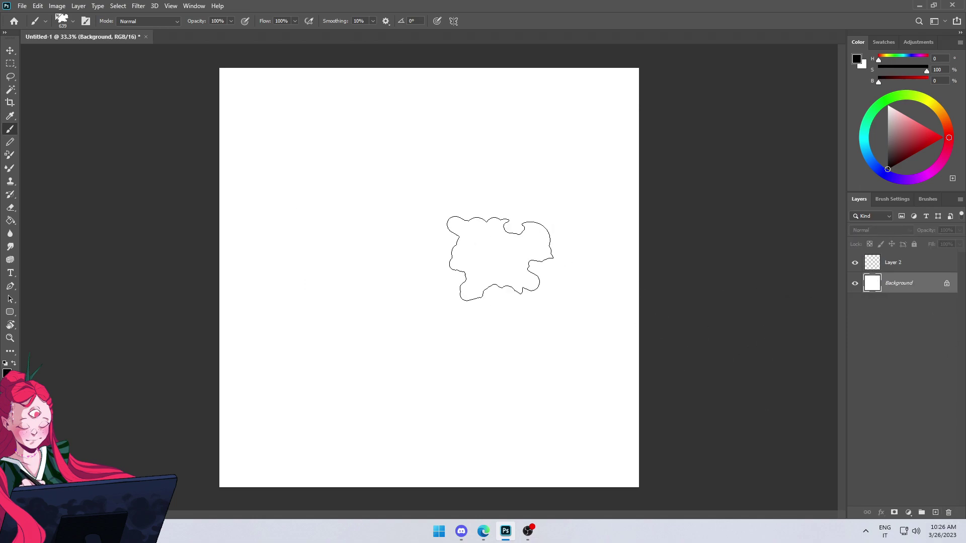
pyautogui.click(902, 263)
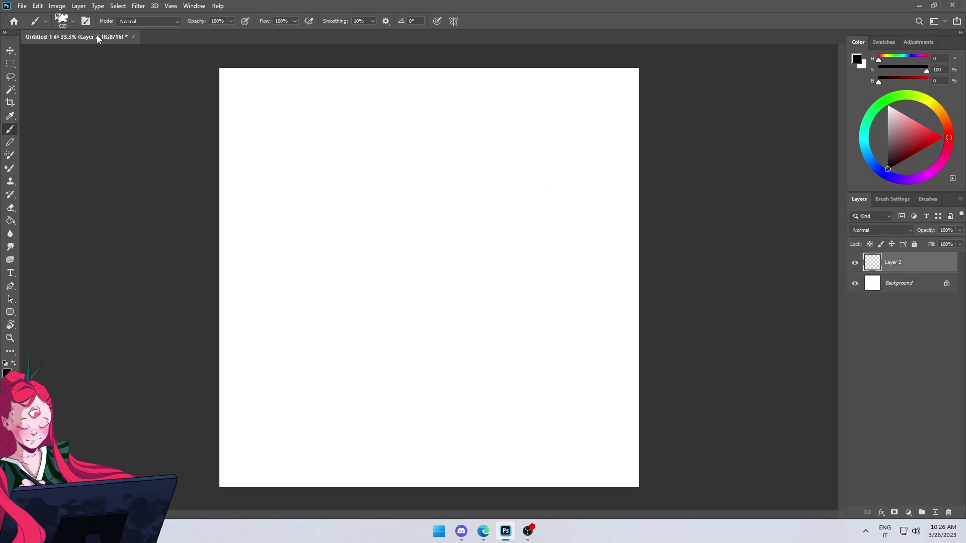
# Choose the 639 px Sampled Brush 1717 and show its brush tip shape settings.
pyautogui.click(73, 22)
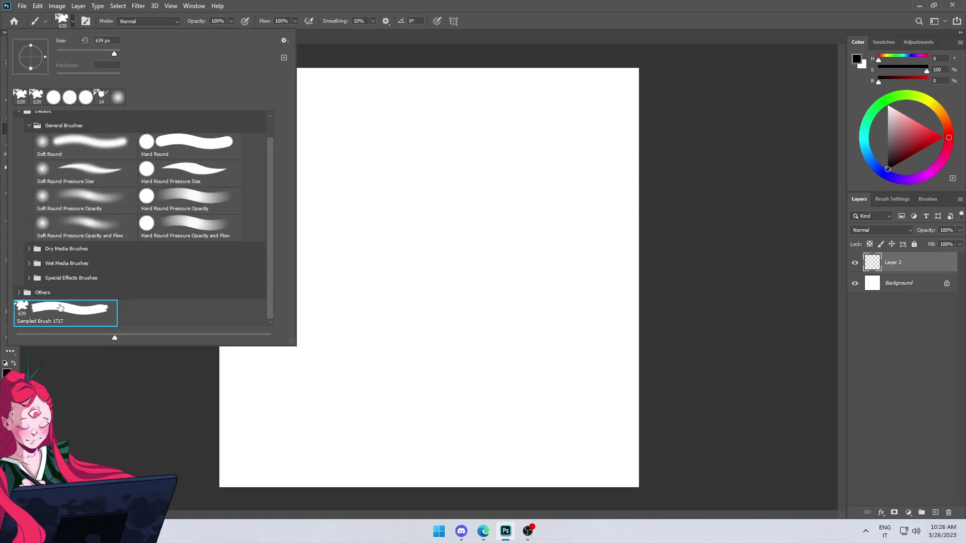
pyautogui.click(29, 128)
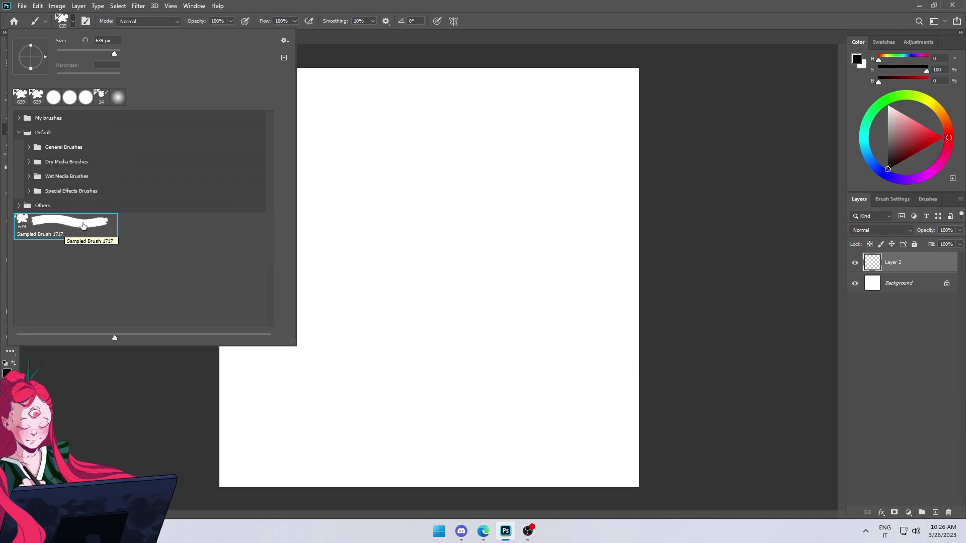
pyautogui.click(897, 201)
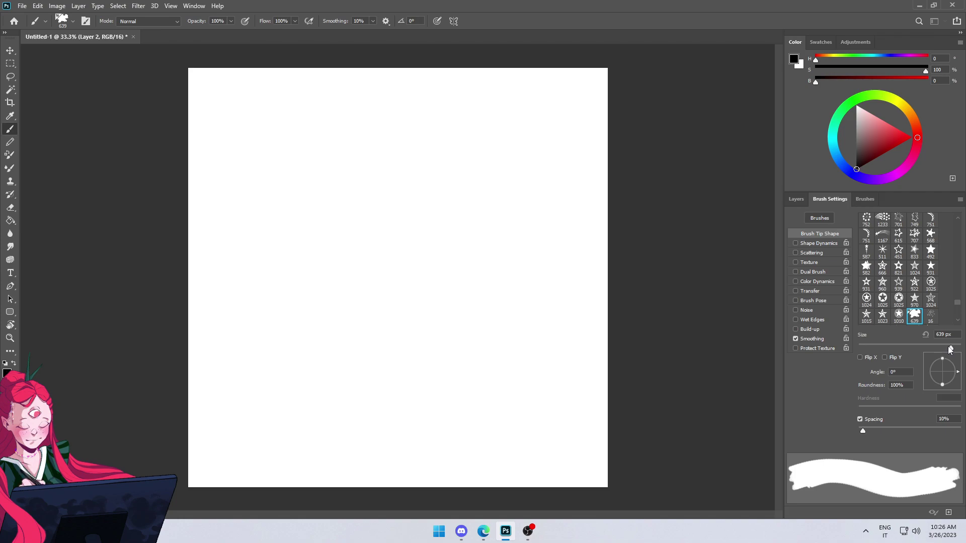
# Shrink the blob brush to 13 px, checking the size with test strokes.
pyautogui.moveTo(951, 349); pyautogui.dragTo(866, 349)
pyautogui.moveTo(511, 324); pyautogui.dragTo(544, 343)
pyautogui.hotkey('ctrl', 'z')
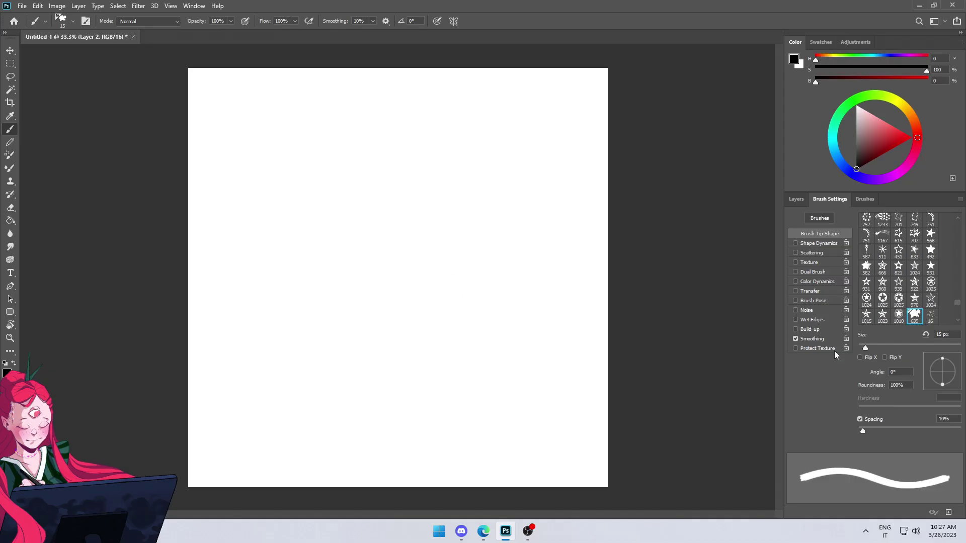
pyautogui.moveTo(865, 348); pyautogui.dragTo(864, 349)
pyautogui.moveTo(388, 334); pyautogui.dragTo(479, 357)
pyautogui.hotkey('ctrl', 'z')
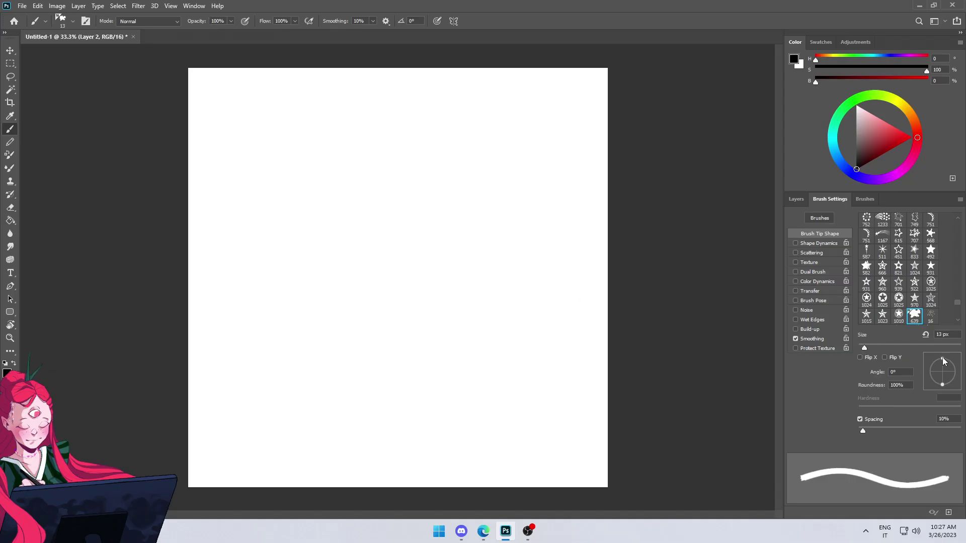
# Tilt the brush tip angle to -34°, test it, then set it to 5°.
pyautogui.moveTo(943, 361); pyautogui.dragTo(952, 378)
pyautogui.moveTo(356, 350); pyautogui.dragTo(456, 366)
pyautogui.moveTo(436, 276); pyautogui.dragTo(533, 349)
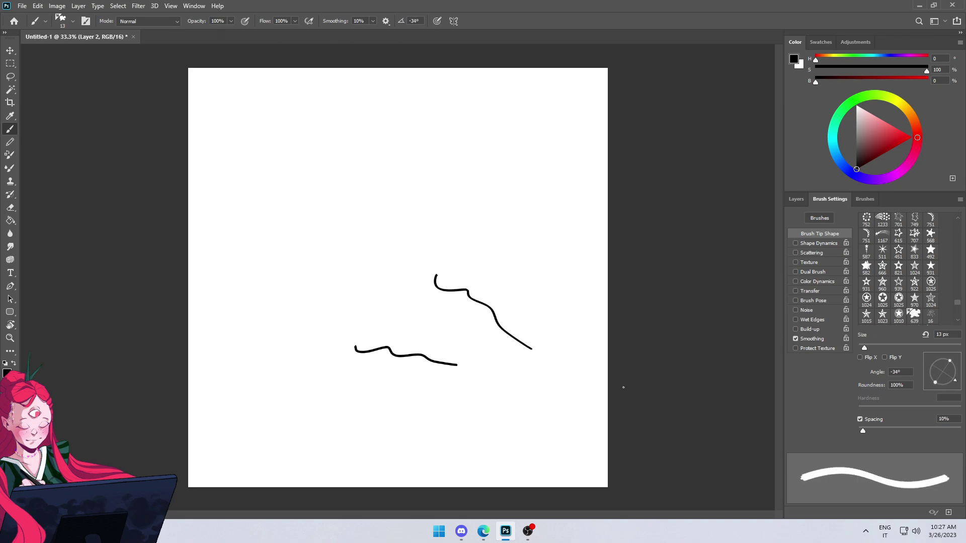
pyautogui.hotkey('ctrl', 'z')
pyautogui.hotkey('ctrl', 'z')
pyautogui.moveTo(933, 368)
pyautogui.mouseDown()
pyautogui.moveTo(943, 387)
pyautogui.moveTo(943, 375)
pyautogui.mouseUp()
# Flatten the tip roundness to 35% and paint wavy and straight test strokes.
pyautogui.moveTo(376, 299); pyautogui.dragTo(496, 366)
pyautogui.moveTo(352, 325); pyautogui.dragTo(479, 386)
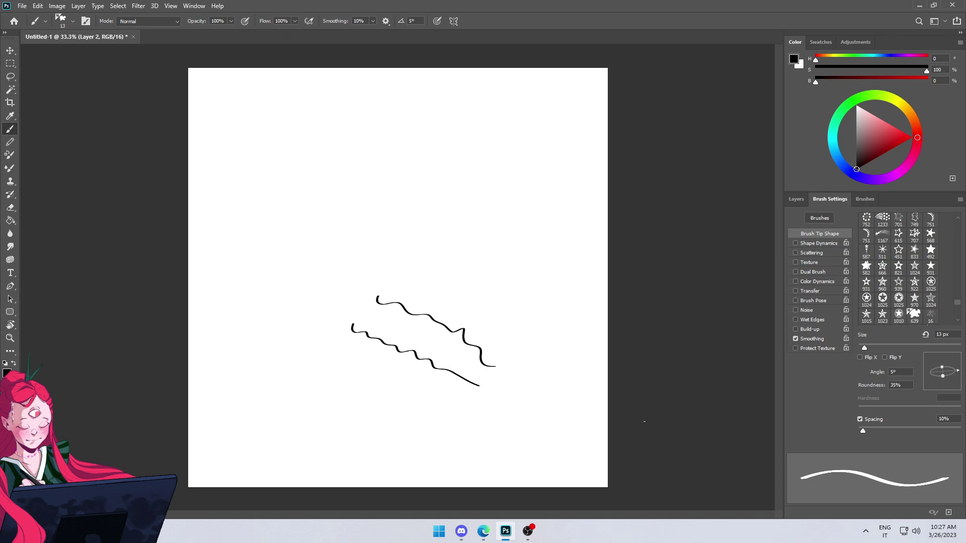
pyautogui.moveTo(460, 206)
pyautogui.mouseDown()
pyautogui.moveTo(465, 246)
pyautogui.moveTo(473, 235)
pyautogui.mouseUp()
pyautogui.moveTo(486, 234); pyautogui.dragTo(552, 227)
pyautogui.moveTo(496, 262); pyautogui.dragTo(553, 306)
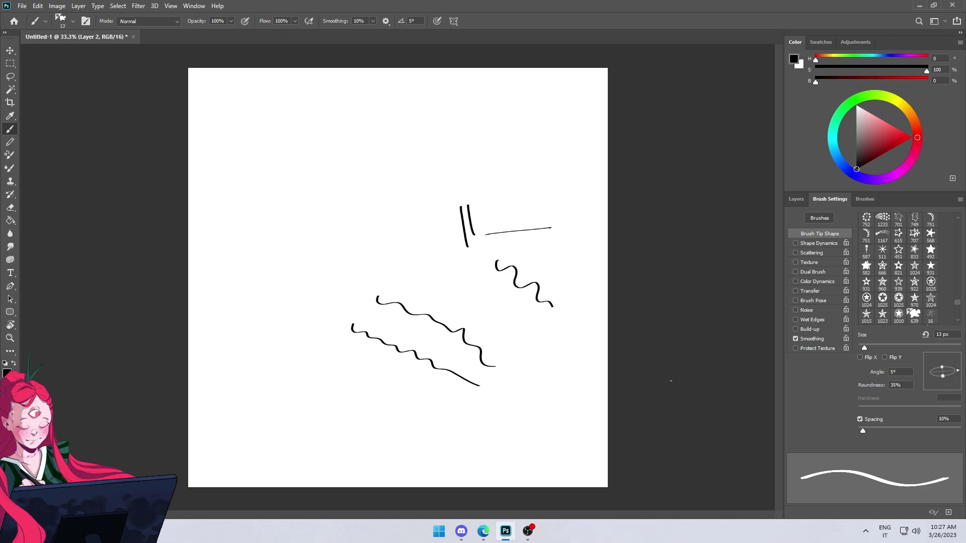
pyautogui.moveTo(942, 376); pyautogui.dragTo(941, 380)
# Make the tip nearly round at 94% and paint more test strokes.
pyautogui.moveTo(514, 315); pyautogui.dragTo(573, 348)
pyautogui.moveTo(495, 409)
pyautogui.mouseDown()
pyautogui.moveTo(555, 384)
pyautogui.moveTo(558, 395)
pyautogui.mouseUp()
pyautogui.moveTo(451, 419); pyautogui.dragTo(458, 443)
pyautogui.moveTo(461, 419); pyautogui.dragTo(469, 441)
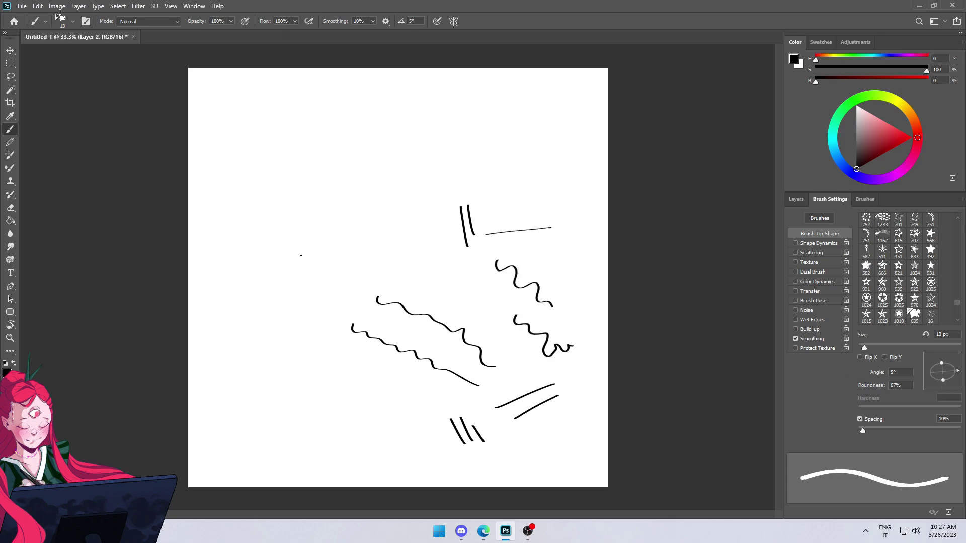
pyautogui.moveTo(290, 217); pyautogui.dragTo(343, 277)
pyautogui.moveTo(942, 367); pyautogui.dragTo(941, 361)
pyautogui.moveTo(374, 208); pyautogui.dragTo(441, 275)
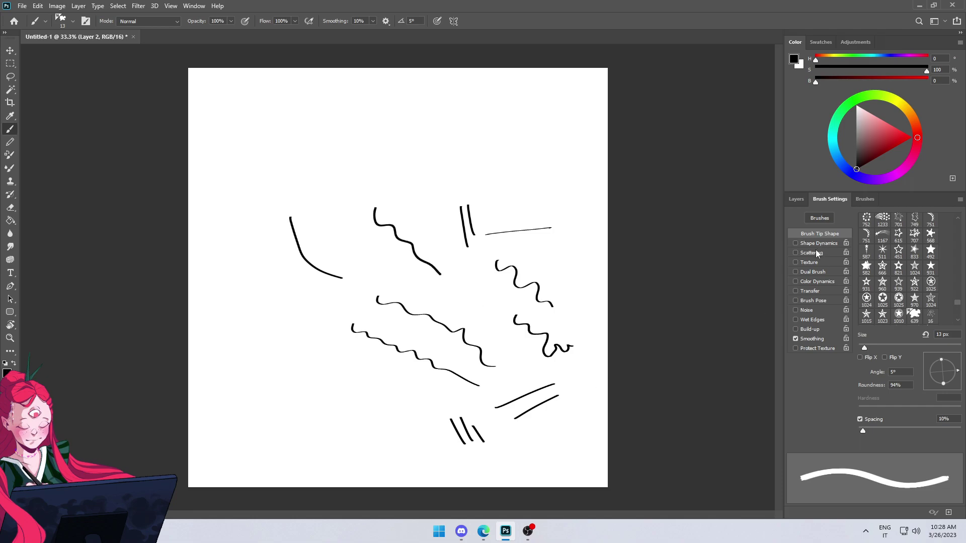
# Widen the brush spacing to 43% and test, then reduce it to 28% and test.
pyautogui.moveTo(863, 431); pyautogui.dragTo(880, 432)
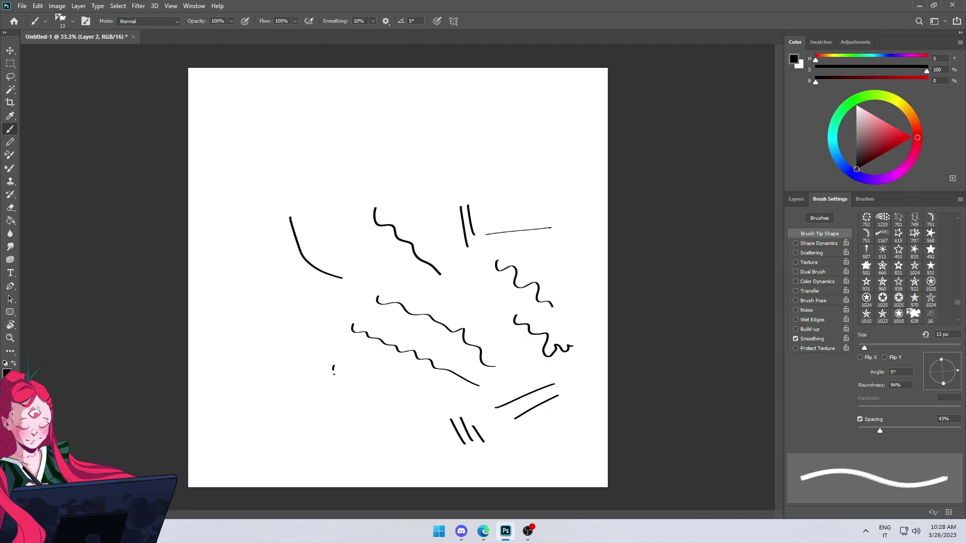
pyautogui.moveTo(334, 369)
pyautogui.mouseDown()
pyautogui.moveTo(401, 394)
pyautogui.moveTo(413, 379)
pyautogui.mouseUp()
pyautogui.moveTo(481, 147)
pyautogui.mouseDown()
pyautogui.moveTo(490, 187)
pyautogui.moveTo(498, 181)
pyautogui.mouseUp()
pyautogui.moveTo(504, 160); pyautogui.dragTo(507, 170)
pyautogui.moveTo(516, 168); pyautogui.dragTo(549, 191)
pyautogui.moveTo(879, 431); pyautogui.dragTo(873, 431)
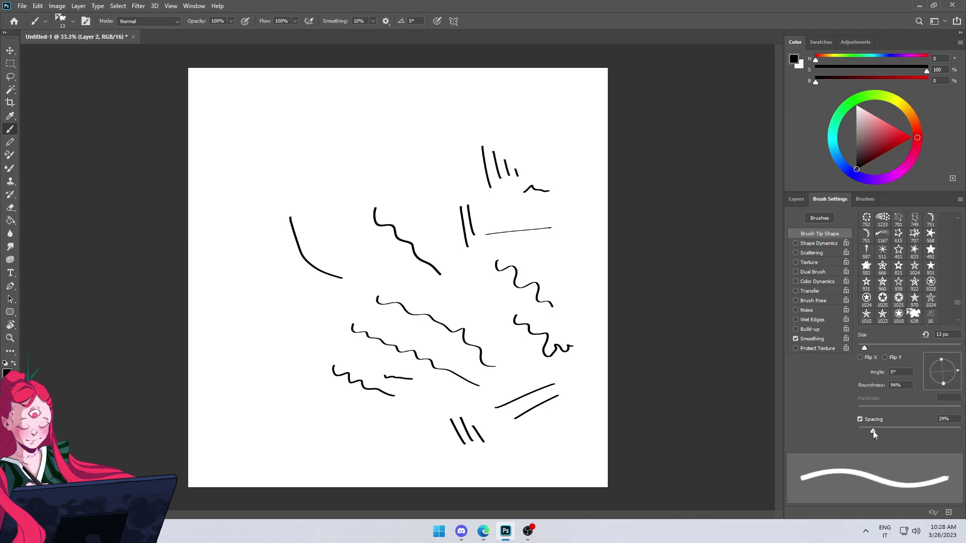
pyautogui.moveTo(494, 204)
pyautogui.mouseDown()
pyautogui.moveTo(518, 216)
pyautogui.moveTo(571, 215)
pyautogui.mouseUp()
# Enable Shape Dynamics at 90% Size Jitter, then lower it to 28% while testing strokes.
pyautogui.click(818, 244)
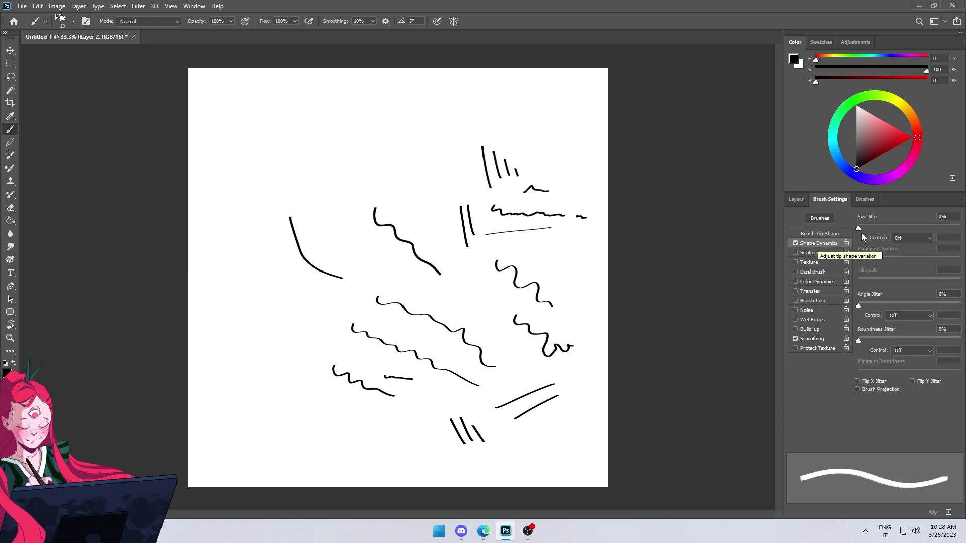
pyautogui.moveTo(860, 228); pyautogui.dragTo(954, 227)
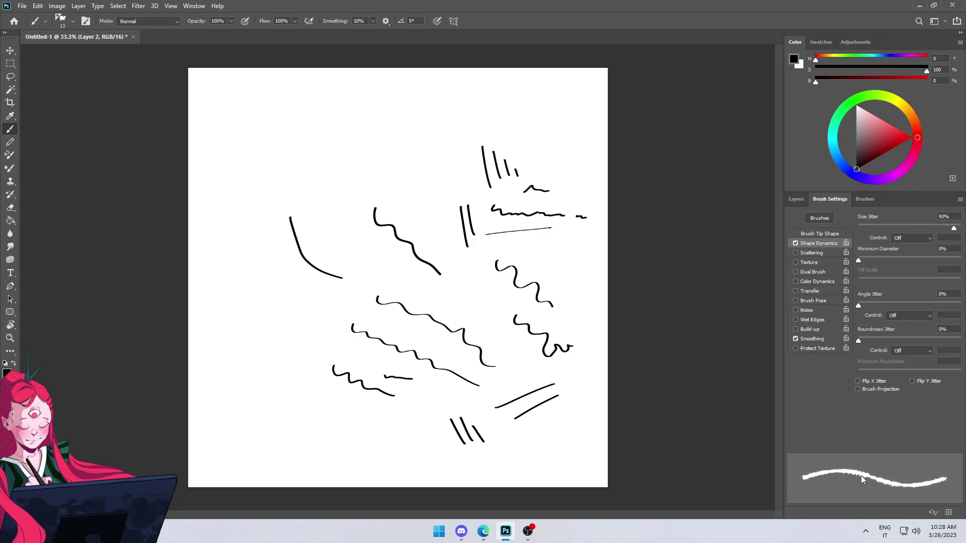
pyautogui.moveTo(388, 125); pyautogui.dragTo(437, 159)
pyautogui.moveTo(953, 227); pyautogui.dragTo(900, 228)
pyautogui.moveTo(417, 115); pyautogui.dragTo(504, 134)
pyautogui.moveTo(372, 186); pyautogui.dragTo(411, 204)
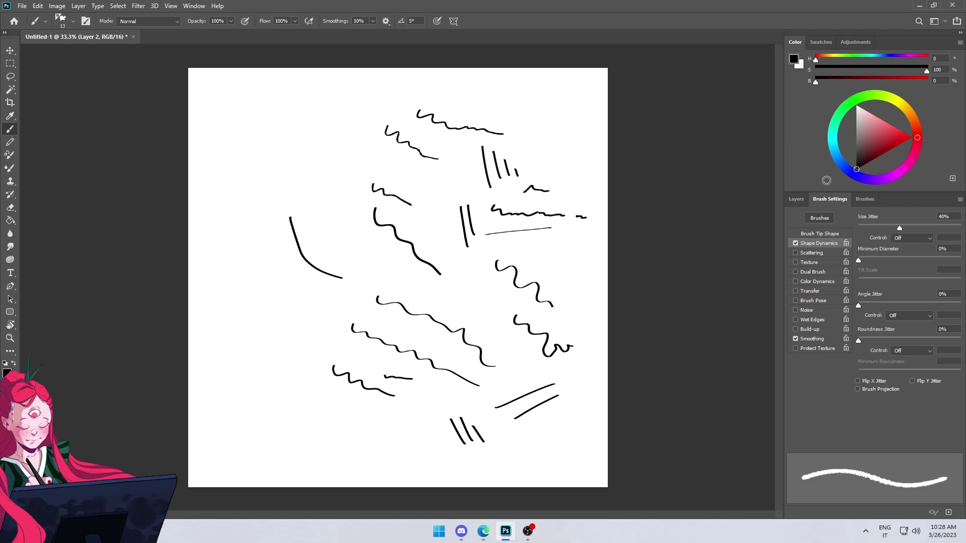
pyautogui.moveTo(899, 227); pyautogui.dragTo(887, 229)
pyautogui.moveTo(389, 276); pyautogui.dragTo(482, 306)
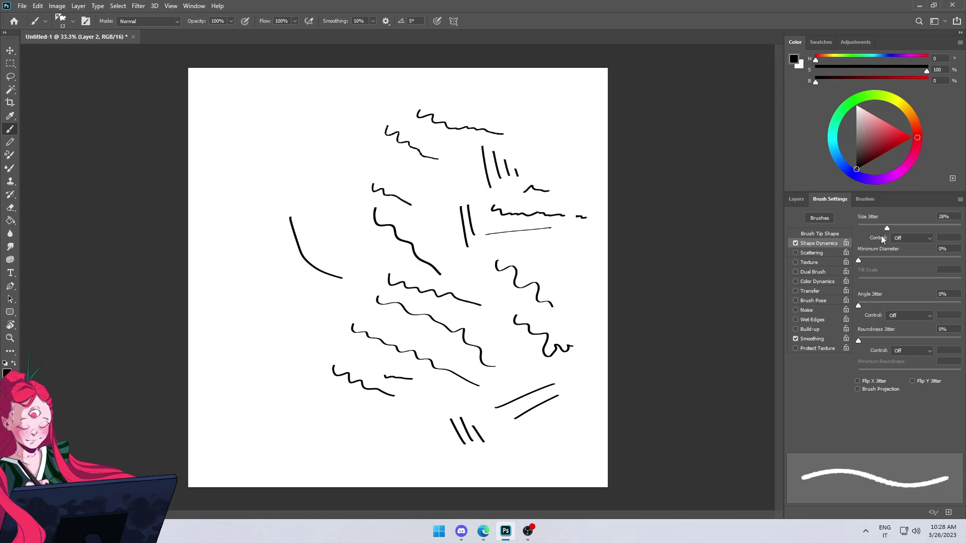
pyautogui.moveTo(563, 272); pyautogui.dragTo(587, 303)
# Enable Transfer with opacity controlled by pen pressure and paint test strokes.
pyautogui.moveTo(523, 364); pyautogui.dragTo(564, 376)
pyautogui.click(809, 291)
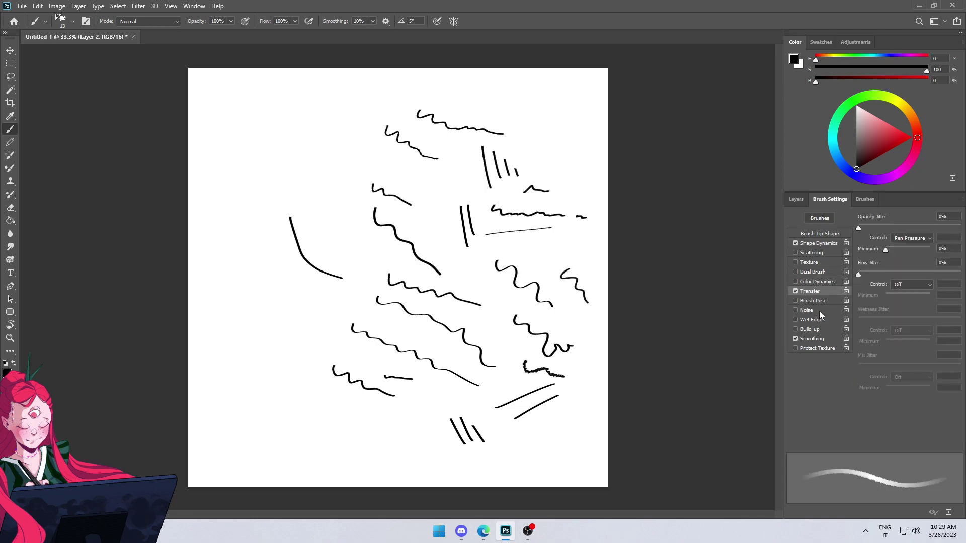
pyautogui.click(898, 240)
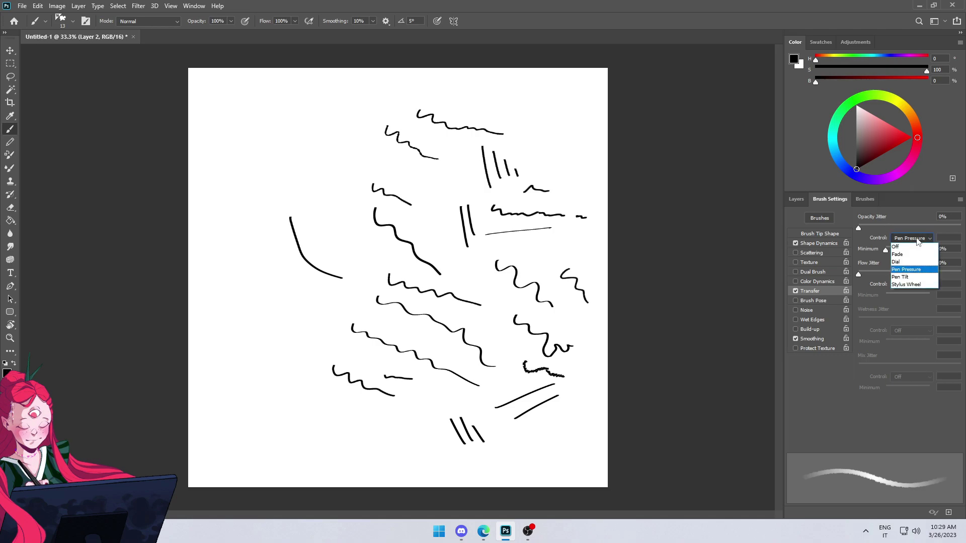
pyautogui.moveTo(296, 437); pyautogui.dragTo(398, 445)
pyautogui.moveTo(266, 355); pyautogui.dragTo(306, 364)
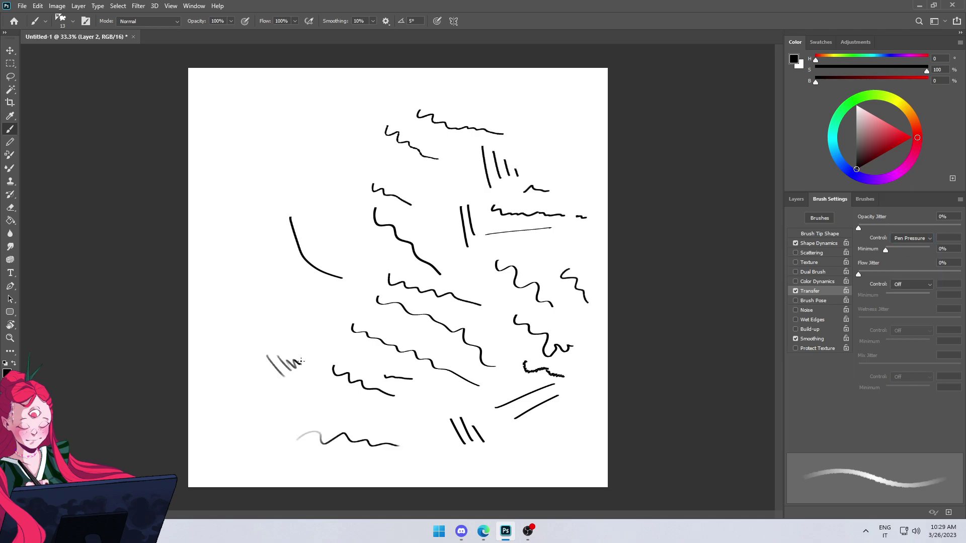
pyautogui.moveTo(288, 319); pyautogui.dragTo(329, 313)
pyautogui.moveTo(249, 169)
pyautogui.mouseDown()
pyautogui.moveTo(282, 186)
pyautogui.moveTo(315, 179)
pyautogui.mouseUp()
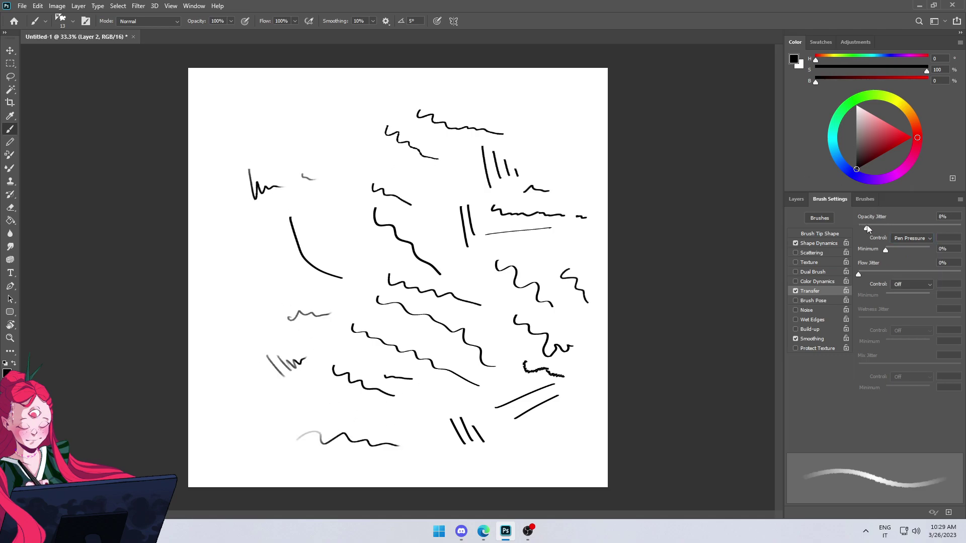
# Set Opacity Jitter to 20% and paint groups of slash test strokes.
pyautogui.moveTo(867, 225); pyautogui.dragTo(878, 224)
pyautogui.moveTo(331, 150); pyautogui.dragTo(452, 186)
pyautogui.moveTo(470, 264); pyautogui.dragTo(481, 300)
pyautogui.moveTo(478, 269); pyautogui.dragTo(491, 302)
pyautogui.moveTo(487, 278); pyautogui.dragTo(501, 307)
pyautogui.moveTo(530, 110); pyautogui.dragTo(534, 134)
pyautogui.moveTo(540, 107); pyautogui.dragTo(547, 133)
pyautogui.moveTo(549, 117); pyautogui.dragTo(558, 139)
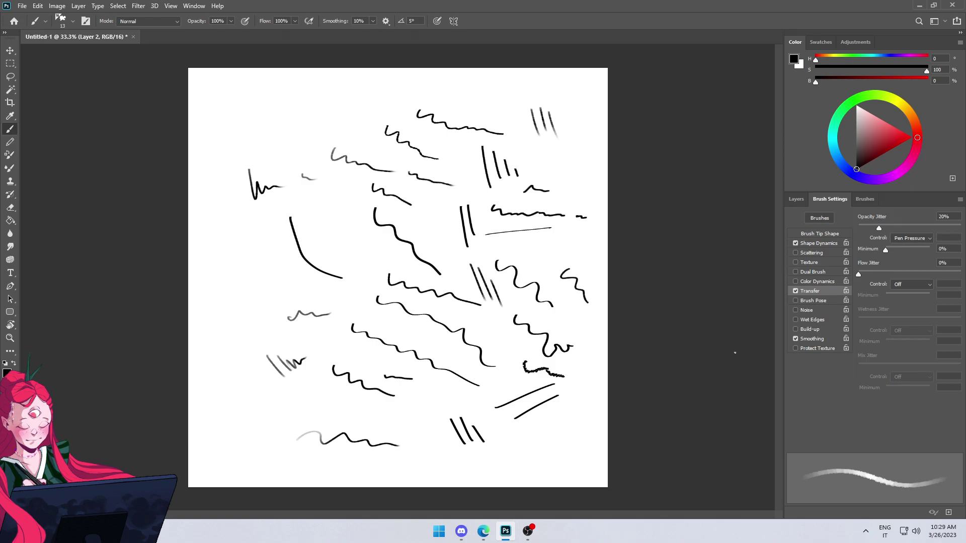
pyautogui.moveTo(858, 273); pyautogui.dragTo(888, 273)
# Make brush size follow pen pressure in the options bar and paint final test strokes.
pyautogui.click(819, 233)
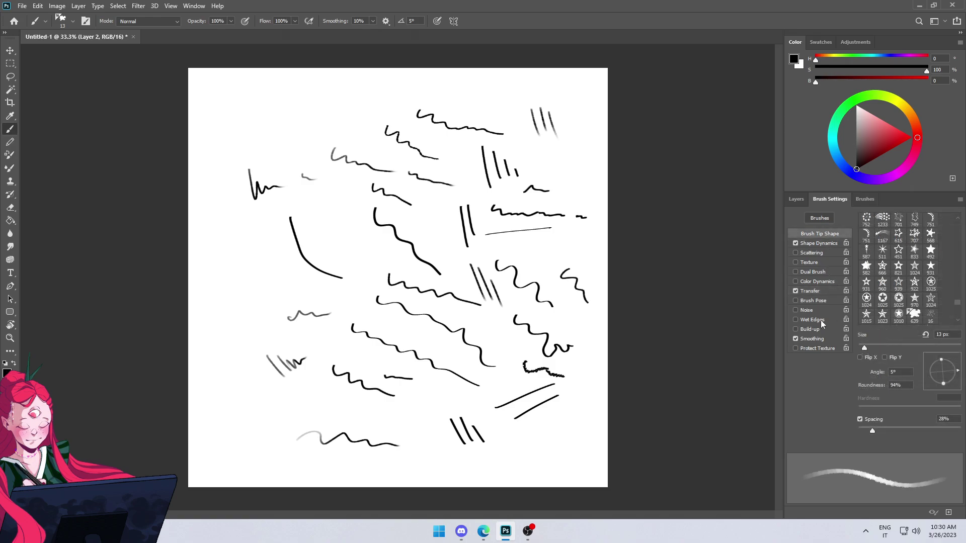
pyautogui.moveTo(294, 85)
pyautogui.mouseDown()
pyautogui.moveTo(303, 112)
pyautogui.moveTo(388, 108)
pyautogui.mouseUp()
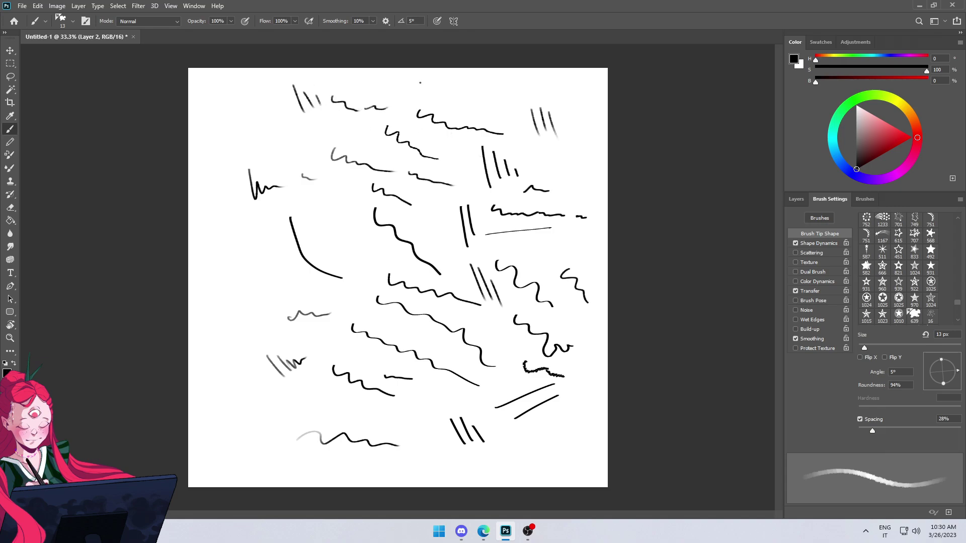
pyautogui.click(454, 21)
pyautogui.click(437, 22)
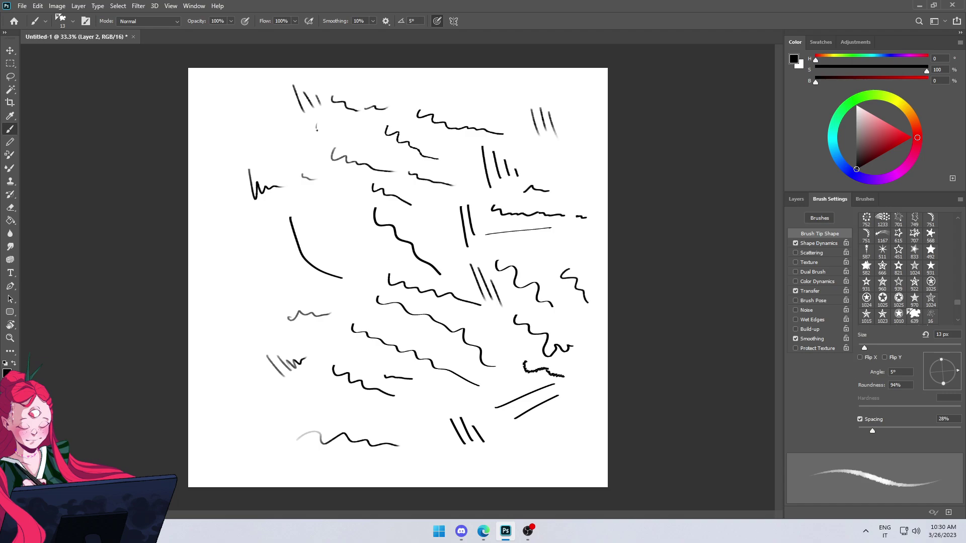
pyautogui.moveTo(316, 128); pyautogui.dragTo(364, 137)
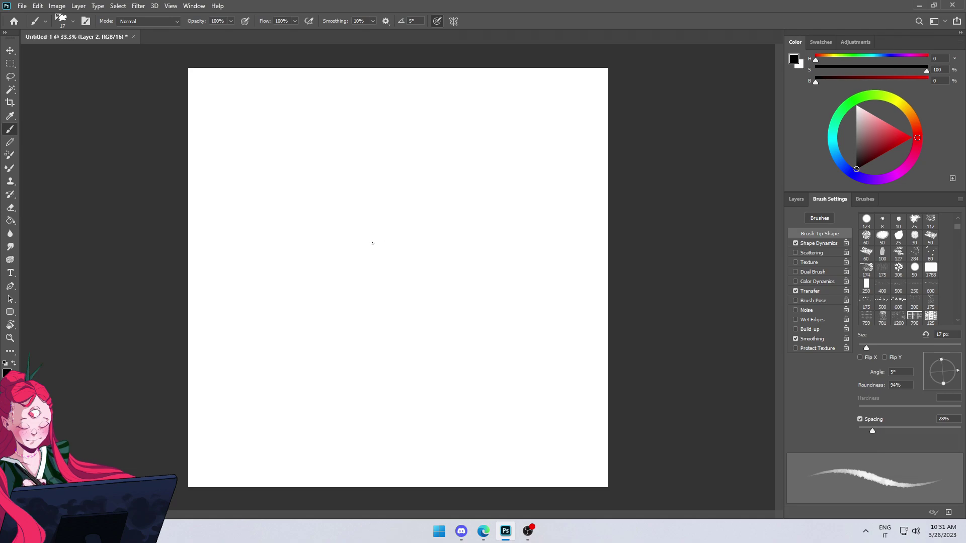
# Save the tuned pencil brush as a new brush preset named 'Pencil Like Brush'.
pyautogui.click(959, 200)
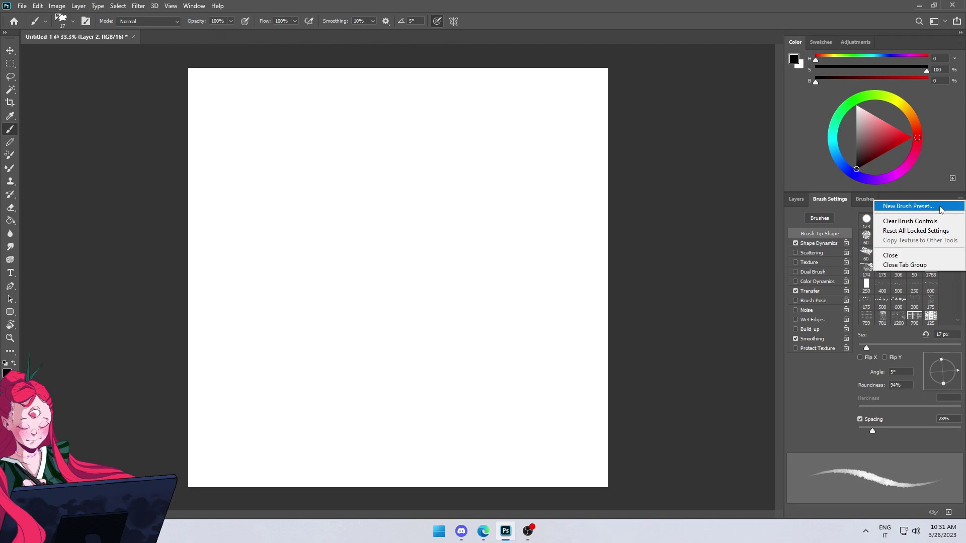
pyautogui.click(940, 208)
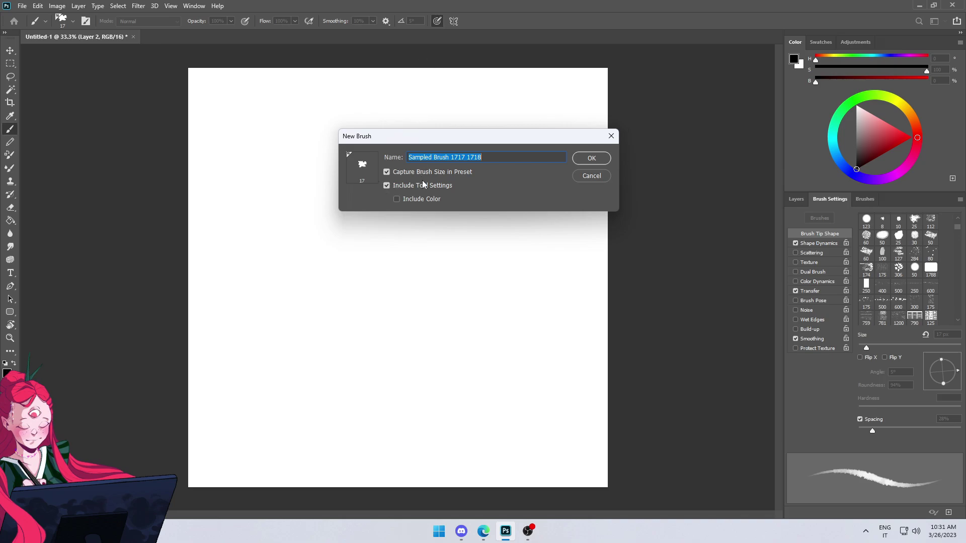
pyautogui.write('Pencil')
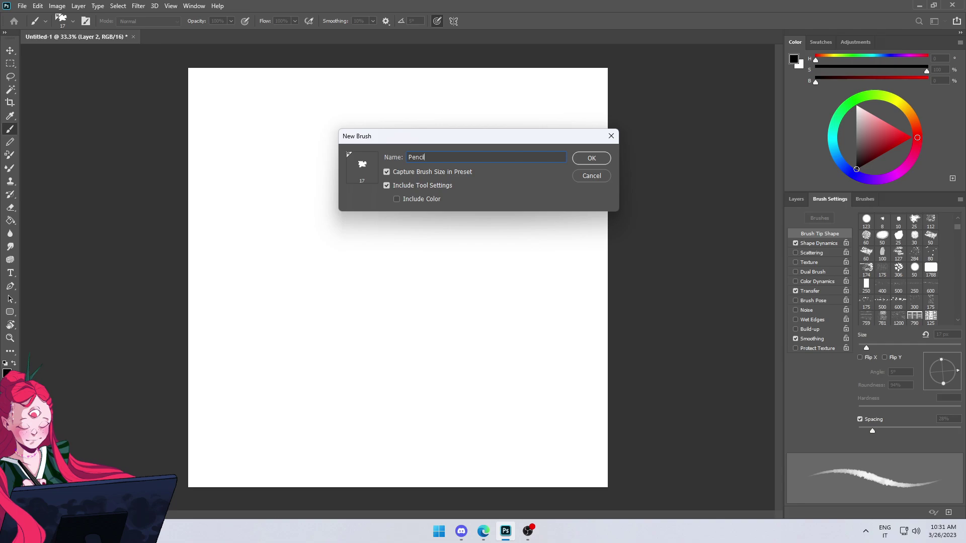
pyautogui.write(' Like b')
pyautogui.write('sh')
pyautogui.click(591, 159)
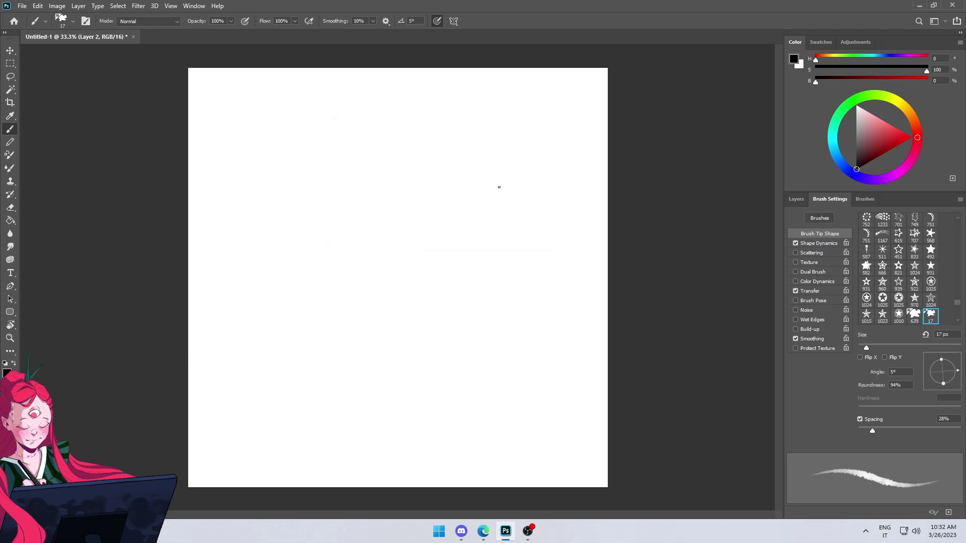
# Delete the Sampled Brush 1717 preset, leaving Pencil Like Brush as the custom preset.
pyautogui.click(71, 22)
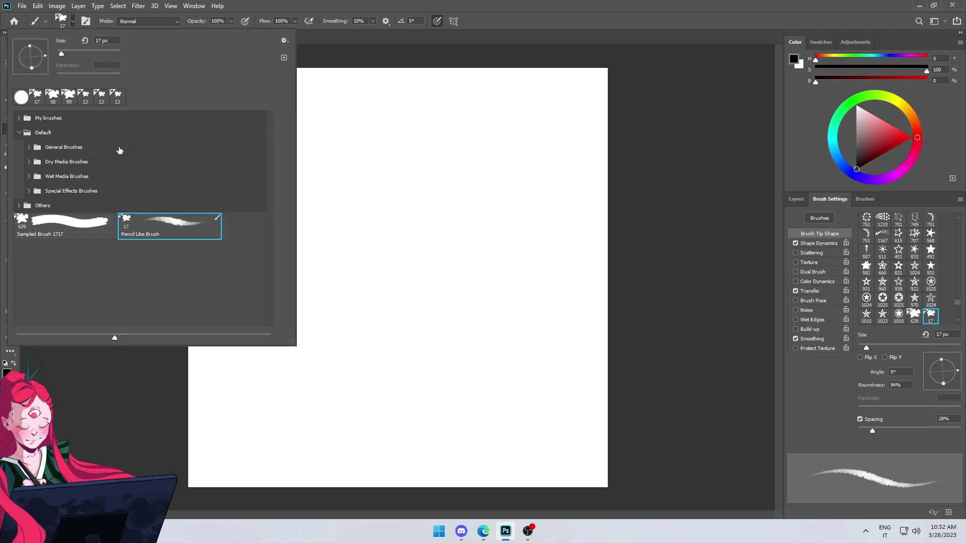
pyautogui.rightClick(84, 220)
pyautogui.click(103, 234)
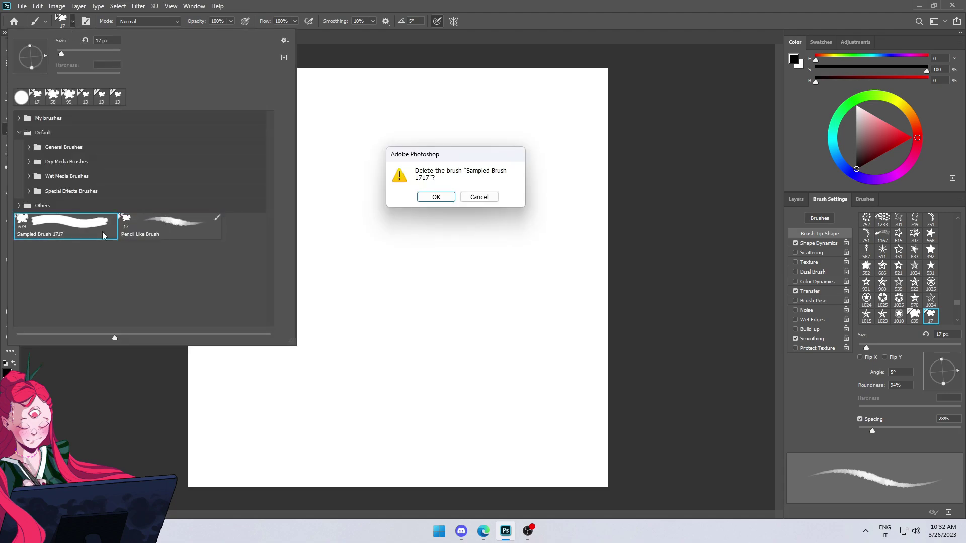
pyautogui.click(436, 197)
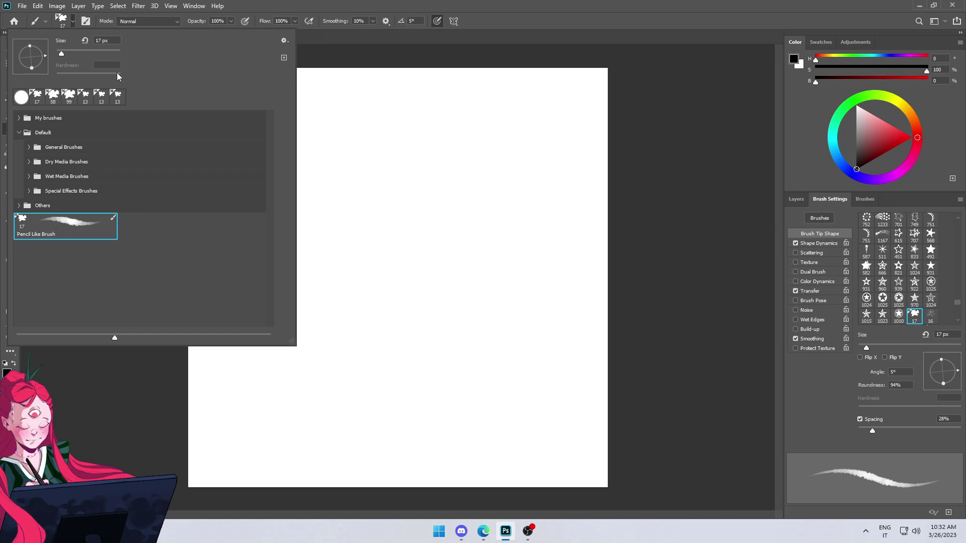
# Export the selected Pencil Like Brush as the ABR file 'Pencil 2' in My brushes.
pyautogui.click(285, 41)
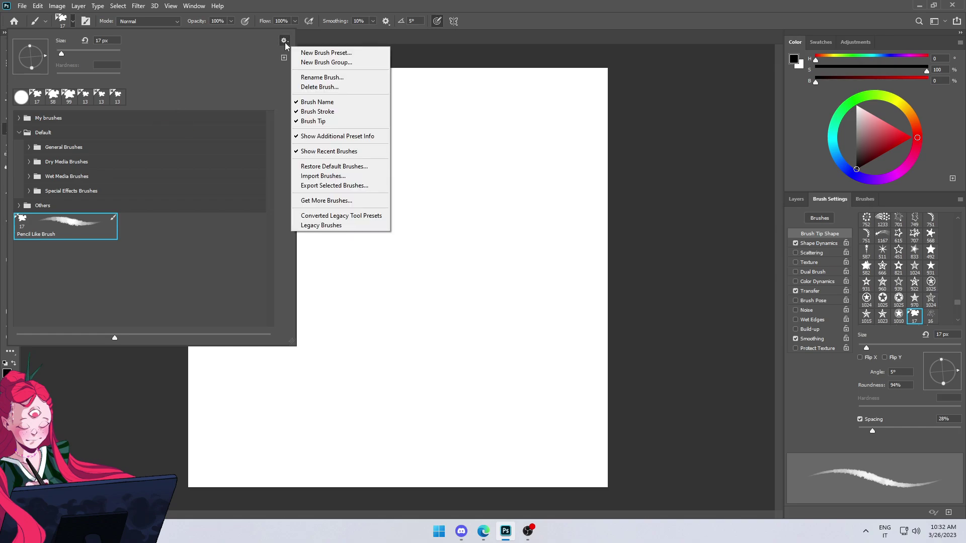
pyautogui.click(361, 186)
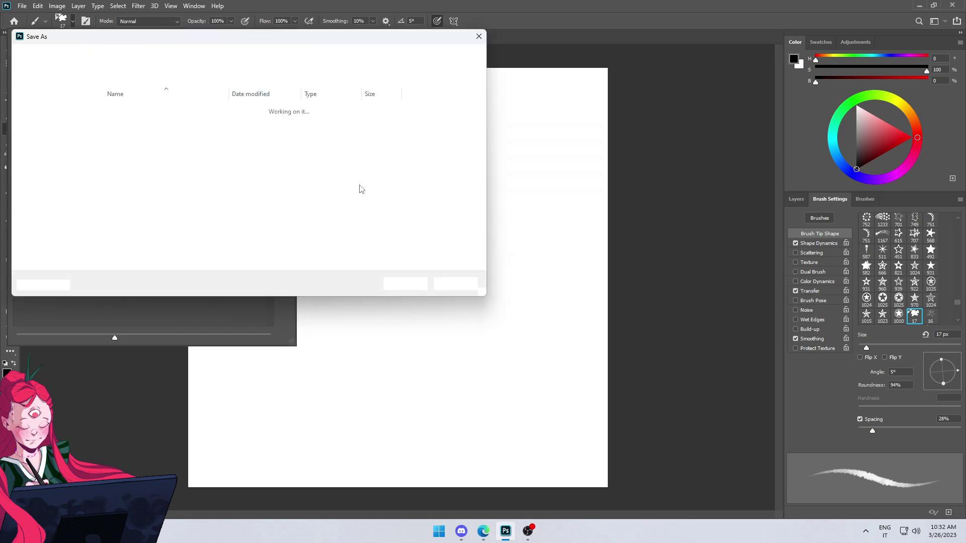
pyautogui.click(229, 57)
pyautogui.doubleClick(135, 127)
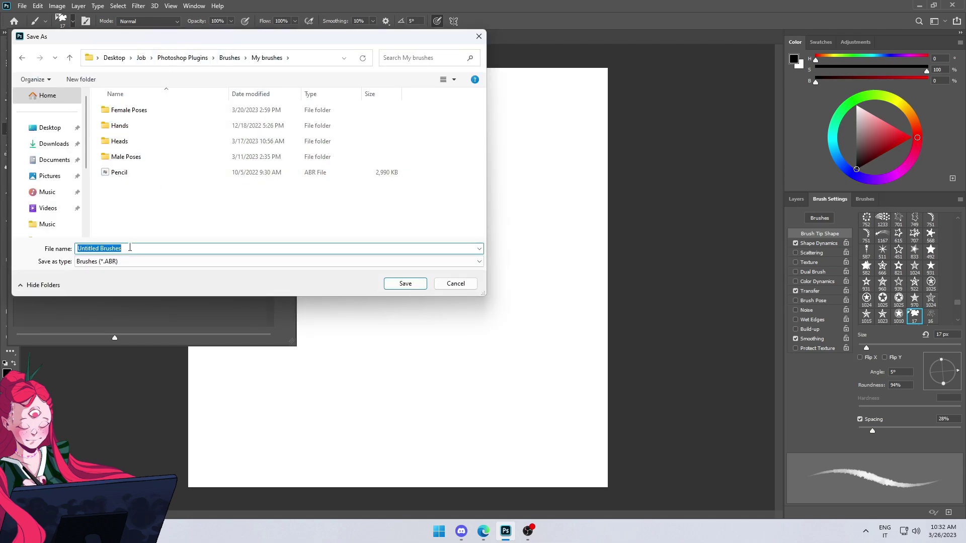
pyautogui.write('Pencil 2')
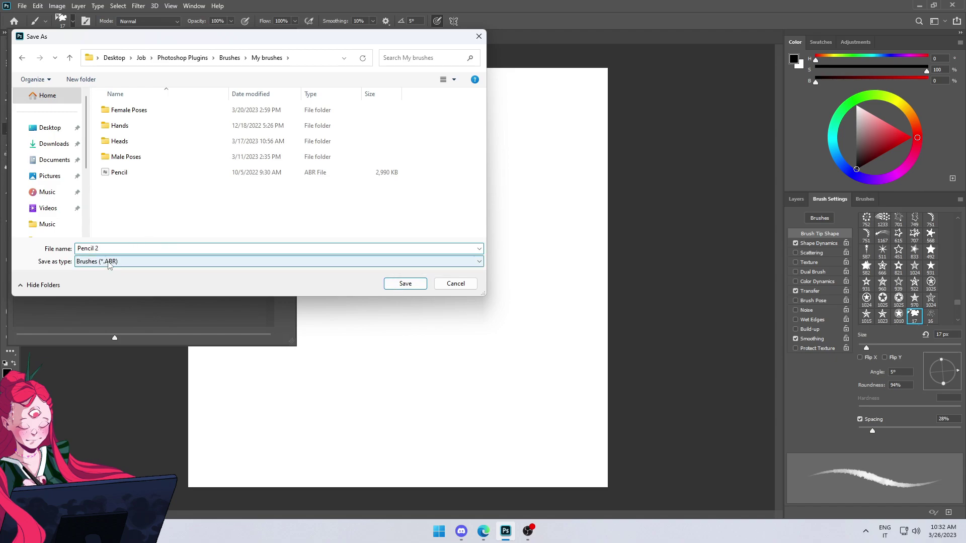
pyautogui.click(416, 284)
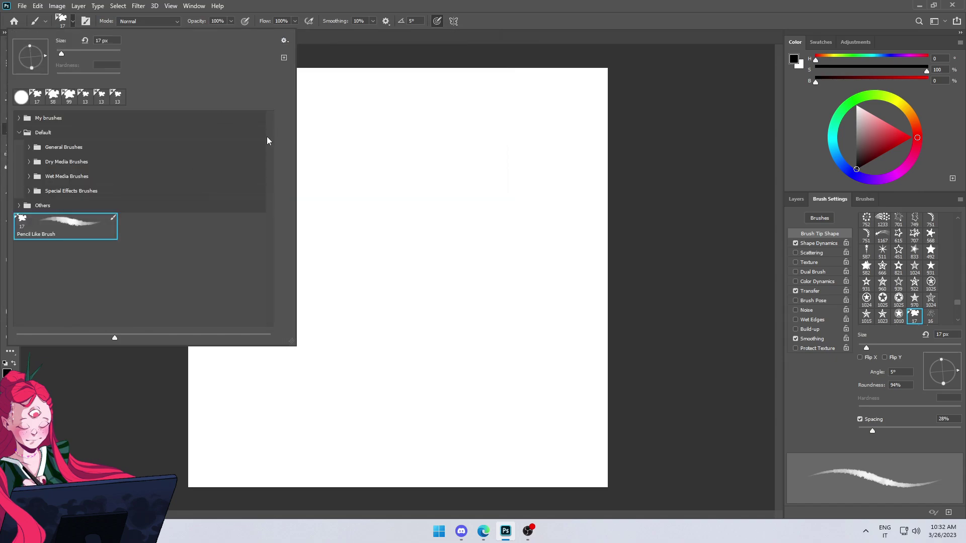
# Browse Import Brushes to the Pencil 2 file in My brushes, then cancel without loading.
pyautogui.click(284, 40)
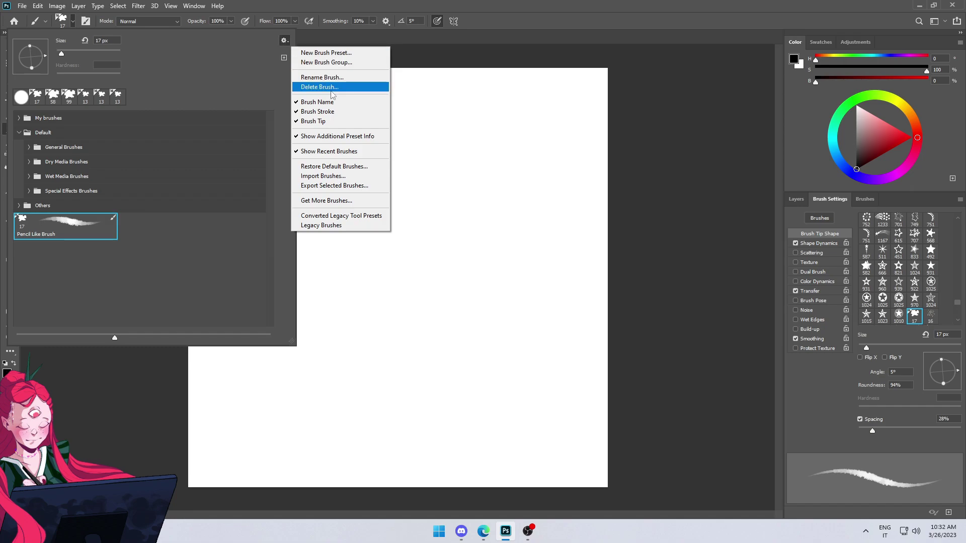
pyautogui.click(342, 176)
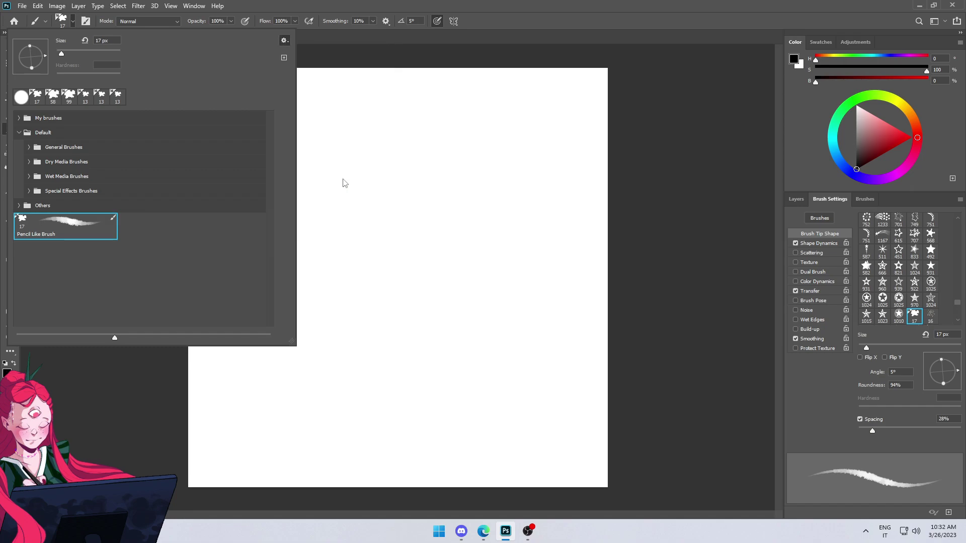
pyautogui.click(230, 58)
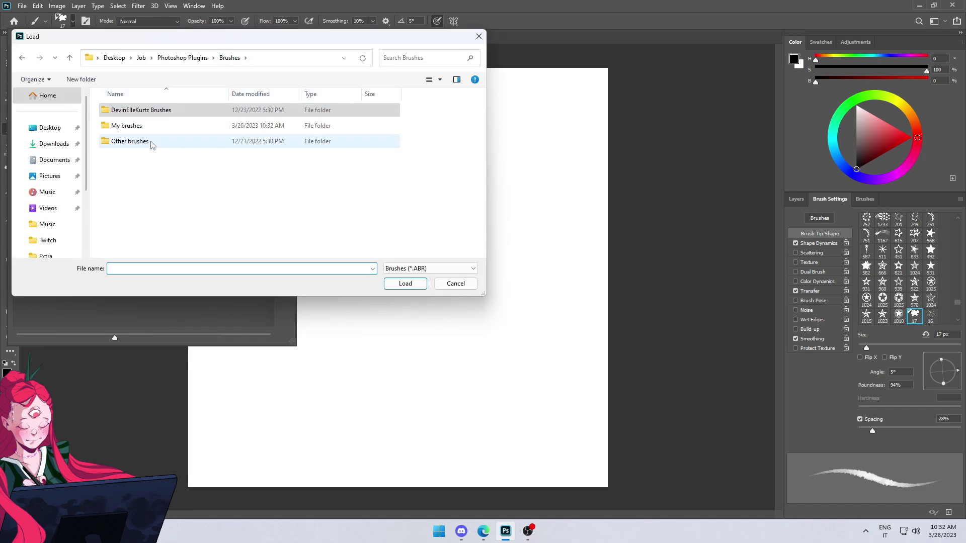
pyautogui.doubleClick(150, 126)
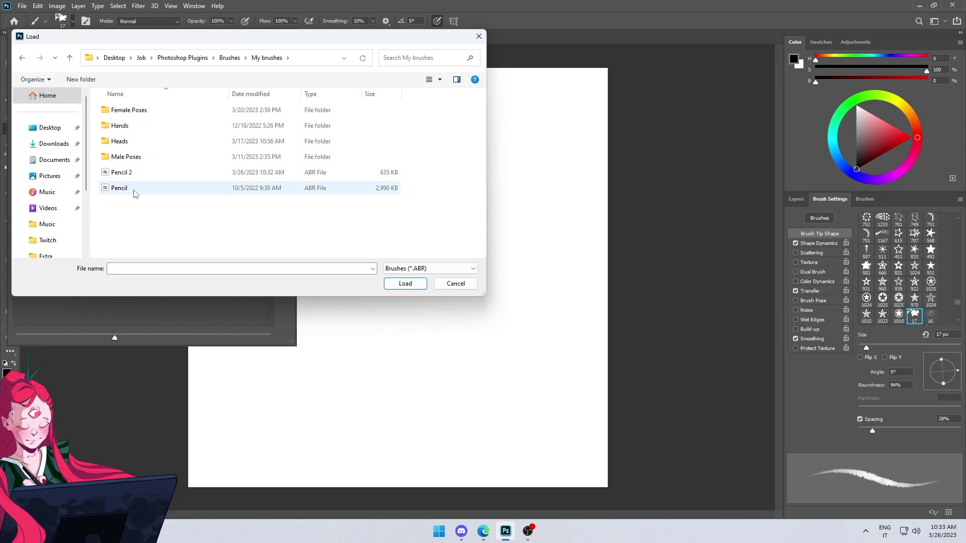
pyautogui.click(134, 173)
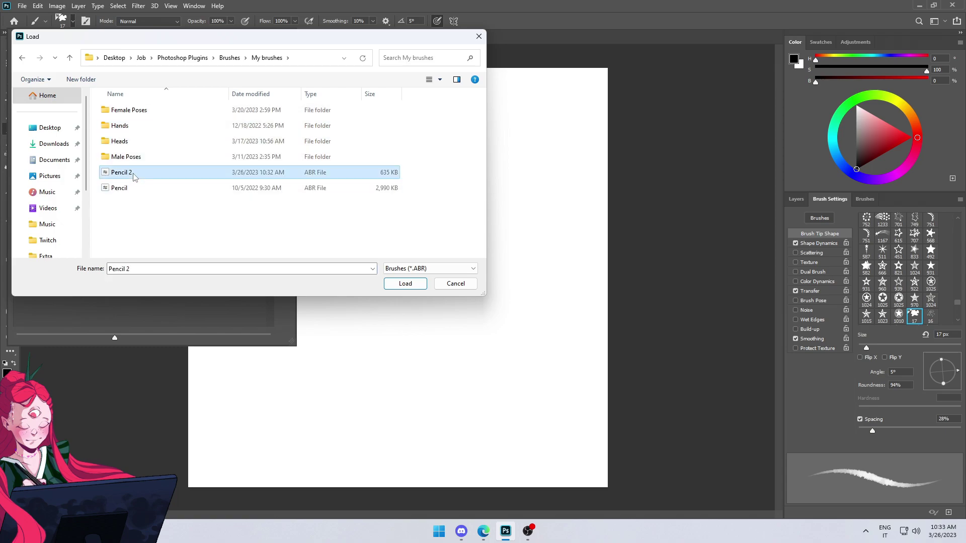
pyautogui.click(454, 286)
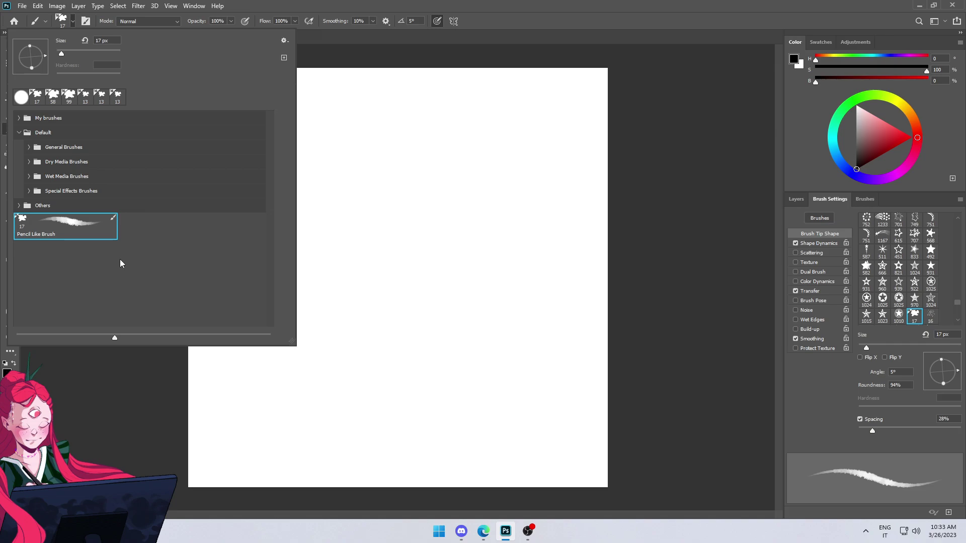
# Move Pencil Like Brush into the Sketch and Line Art group and select it.
pyautogui.click(21, 133)
pyautogui.click(19, 118)
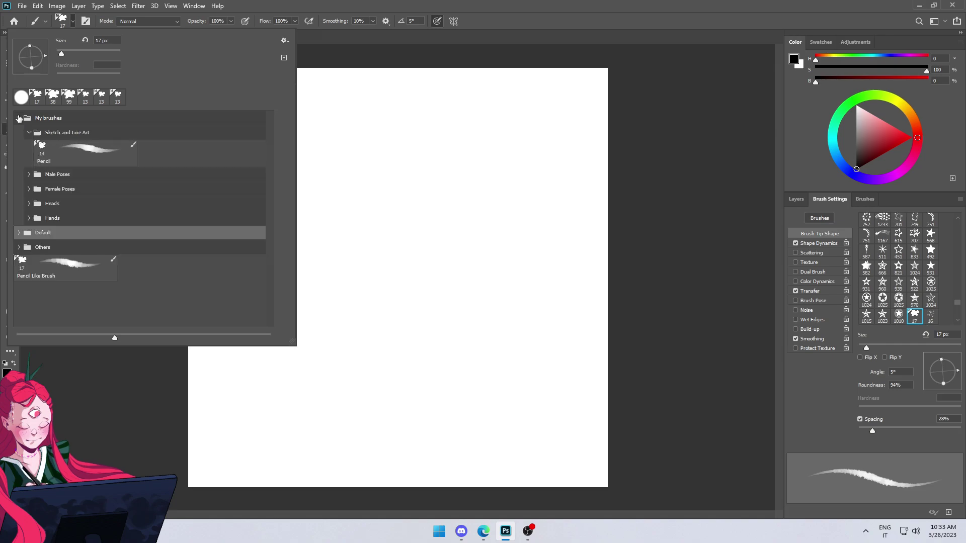
pyautogui.moveTo(65, 262); pyautogui.dragTo(166, 155)
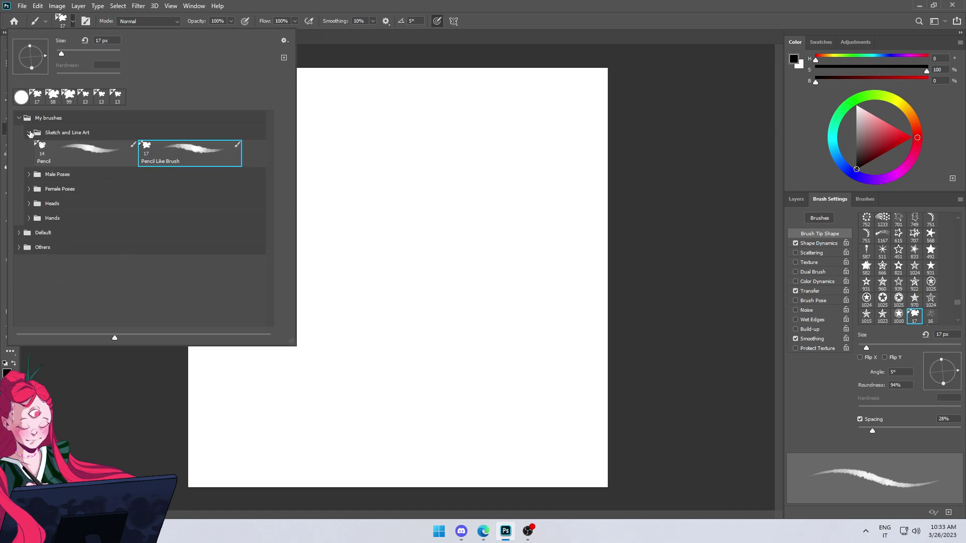
pyautogui.click(133, 155)
# Test the pencil brush with a stroke, undo it, and zoom in on the canvas.
pyautogui.moveTo(341, 141); pyautogui.dragTo(451, 201)
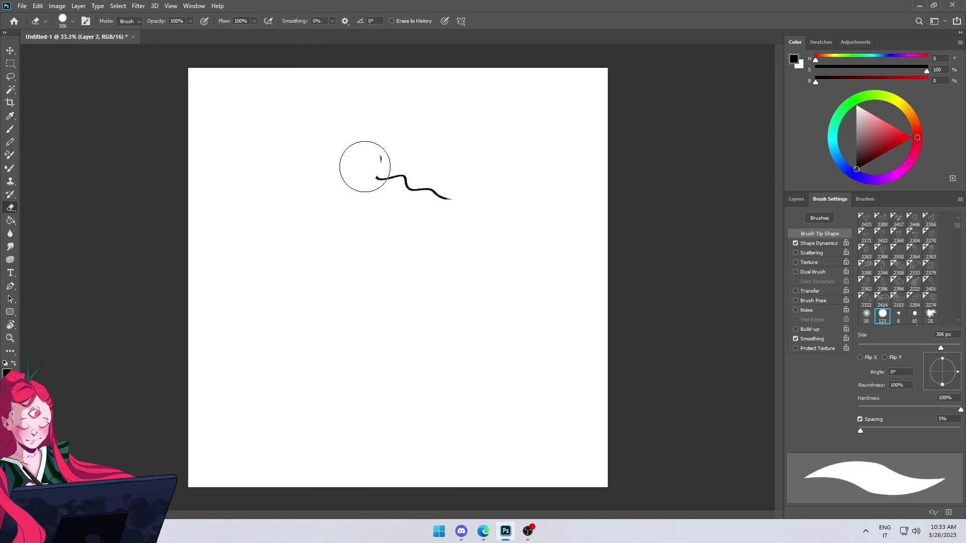
pyautogui.hotkey('ctrl', 'z')
pyautogui.hotkey('ctrl', '+')
pyautogui.rightClick(464, 173)
pyautogui.press('Escape')
# Draw the head construction: cranium circle, centre guideline, jaw, chin and right ear outline.
pyautogui.moveTo(329, 154); pyautogui.dragTo(324, 151)
pyautogui.moveTo(371, 102); pyautogui.dragTo(374, 305)
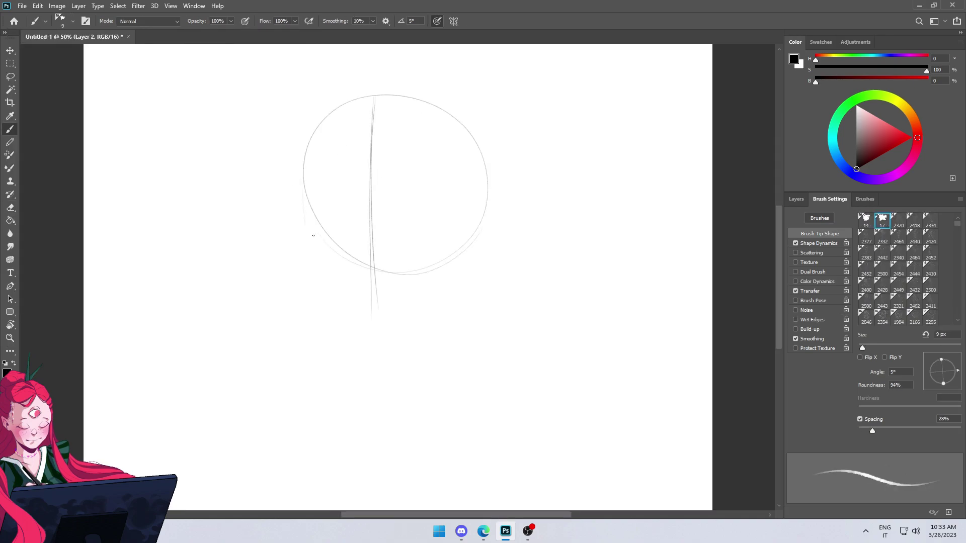
pyautogui.moveTo(309, 197); pyautogui.dragTo(354, 341)
pyautogui.moveTo(362, 344); pyautogui.dragTo(468, 287)
pyautogui.moveTo(453, 109)
pyautogui.mouseDown()
pyautogui.moveTo(308, 204)
pyautogui.moveTo(483, 210)
pyautogui.moveTo(490, 245)
pyautogui.mouseUp()
pyautogui.moveTo(472, 221); pyautogui.dragTo(474, 255)
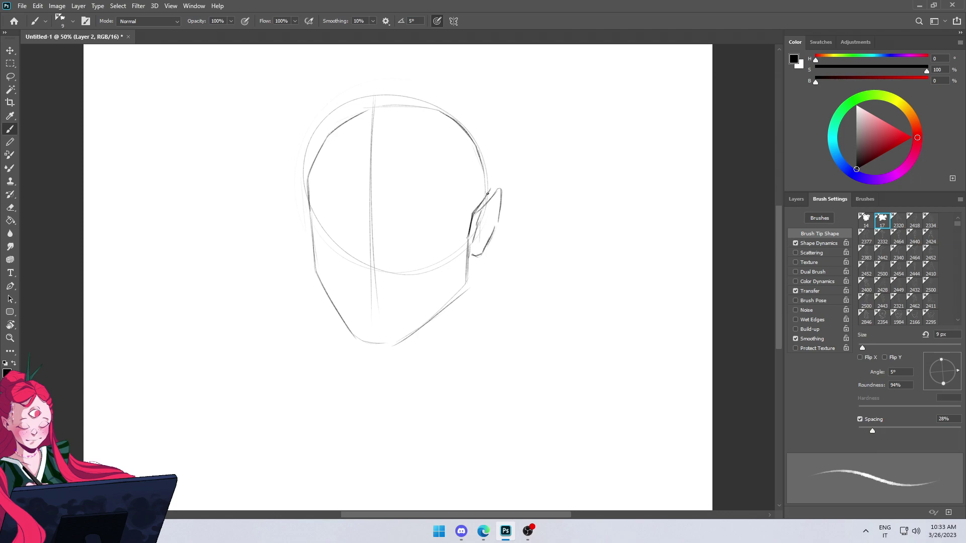
pyautogui.moveTo(499, 185); pyautogui.dragTo(483, 249)
pyautogui.moveTo(324, 230); pyautogui.dragTo(529, 228)
pyautogui.moveTo(309, 205)
pyautogui.mouseDown()
pyautogui.moveTo(354, 336)
pyautogui.moveTo(469, 242)
pyautogui.mouseUp()
# Draw the left ear, both eyes and right-ear details, erasing stray ear strokes.
pyautogui.hotkey('ctrl', 'z')
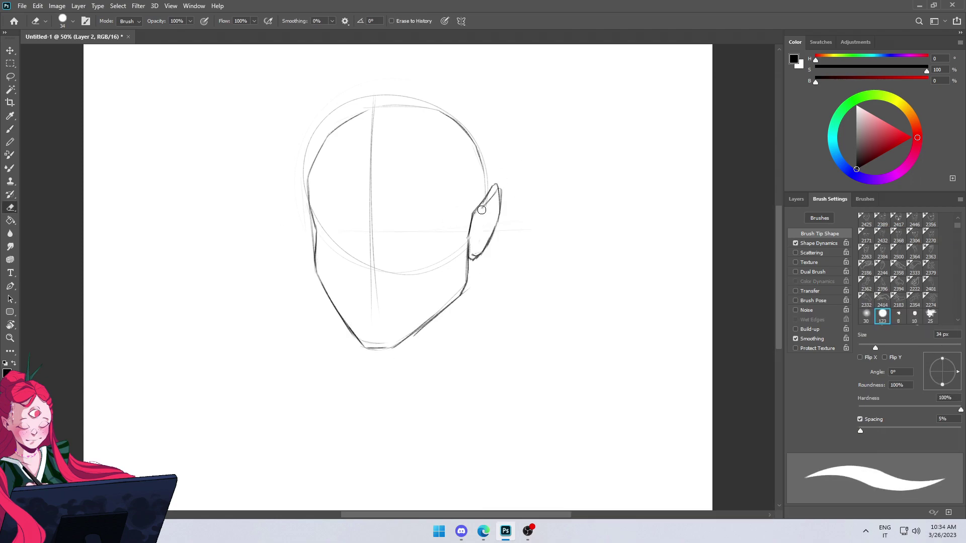
pyautogui.moveTo(304, 207); pyautogui.dragTo(313, 253)
pyautogui.moveTo(301, 197); pyautogui.dragTo(310, 232)
pyautogui.moveTo(306, 188); pyautogui.dragTo(315, 269)
pyautogui.moveTo(397, 235); pyautogui.dragTo(434, 230)
pyautogui.moveTo(327, 239); pyautogui.dragTo(436, 227)
pyautogui.moveTo(327, 241); pyautogui.dragTo(349, 244)
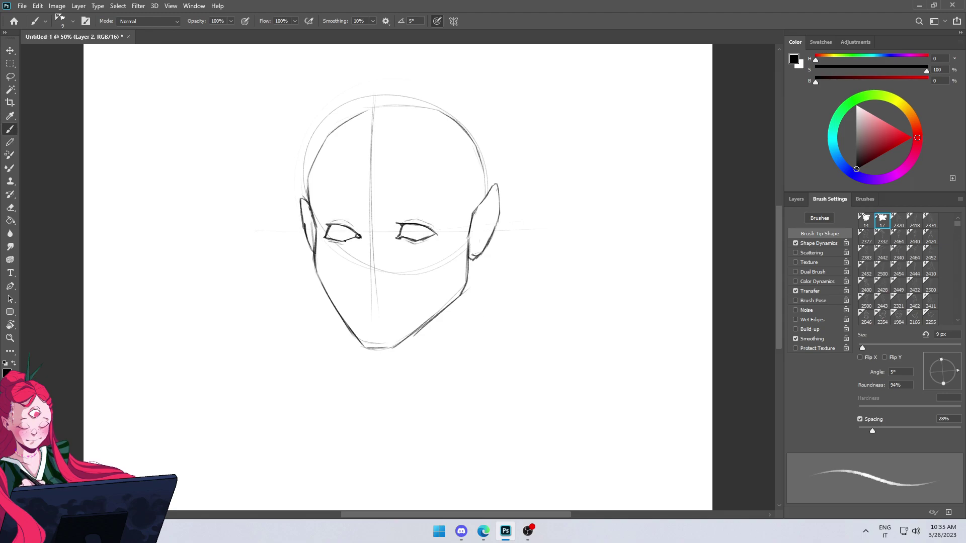
pyautogui.moveTo(473, 249); pyautogui.dragTo(482, 272)
pyautogui.moveTo(491, 197)
pyautogui.mouseDown()
pyautogui.moveTo(473, 248)
pyautogui.moveTo(480, 237)
pyautogui.mouseUp()
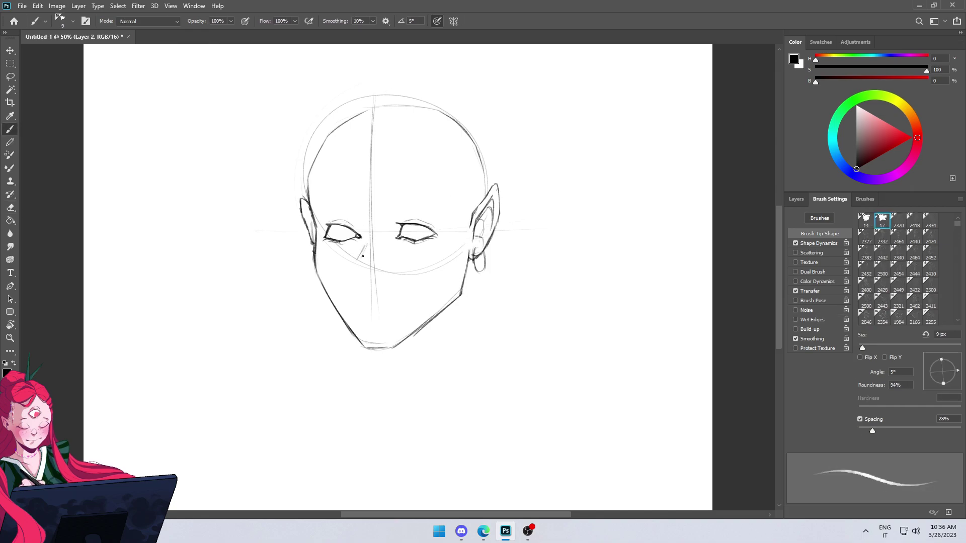
# Sketch the nose, redraw the left head outline, and erase the centre guideline.
pyautogui.moveTo(361, 257)
pyautogui.mouseDown()
pyautogui.moveTo(378, 272)
pyautogui.moveTo(382, 265)
pyautogui.mouseUp()
pyautogui.press('e')
pyautogui.moveTo(371, 302); pyautogui.dragTo(408, 270)
pyautogui.press('b')
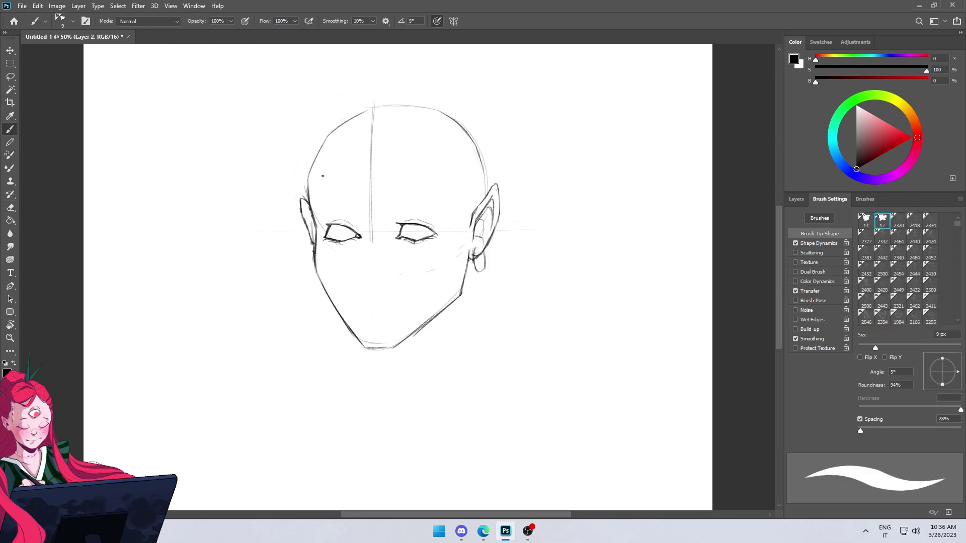
pyautogui.moveTo(332, 128); pyautogui.dragTo(312, 189)
pyautogui.press('e')
pyautogui.moveTo(372, 106)
pyautogui.mouseDown()
pyautogui.moveTo(370, 227)
pyautogui.moveTo(349, 236)
pyautogui.mouseUp()
pyautogui.press('b')
# Add irises, both eyebrows and the nose below the eyes.
pyautogui.moveTo(411, 226); pyautogui.dragTo(423, 236)
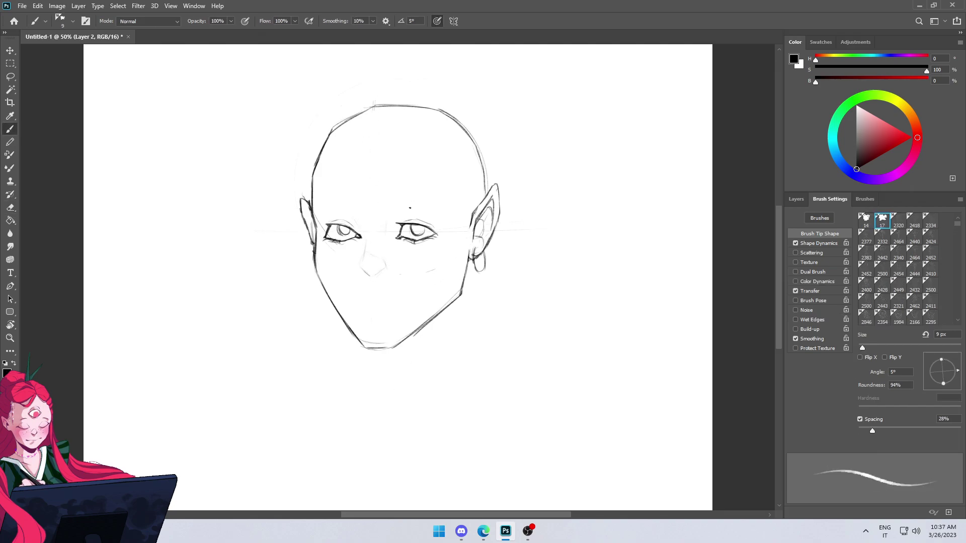
pyautogui.moveTo(394, 204); pyautogui.dragTo(445, 216)
pyautogui.moveTo(328, 215); pyautogui.dragTo(352, 207)
pyautogui.moveTo(364, 254); pyautogui.dragTo(358, 270)
pyautogui.moveTo(358, 271); pyautogui.dragTo(388, 265)
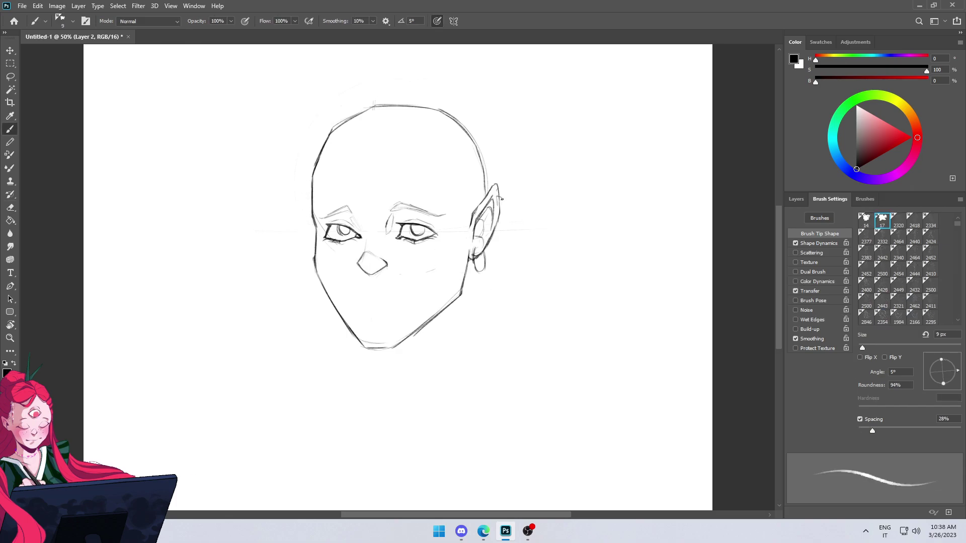
# Draw the hairline across the top of the head and extend the mouth line.
pyautogui.moveTo(422, 161); pyautogui.dragTo(455, 223)
pyautogui.moveTo(442, 175); pyautogui.dragTo(471, 243)
pyautogui.moveTo(374, 137); pyautogui.dragTo(350, 155)
pyautogui.moveTo(347, 150)
pyautogui.mouseDown()
pyautogui.moveTo(321, 168)
pyautogui.moveTo(314, 190)
pyautogui.mouseUp()
pyautogui.moveTo(364, 143); pyautogui.dragTo(352, 156)
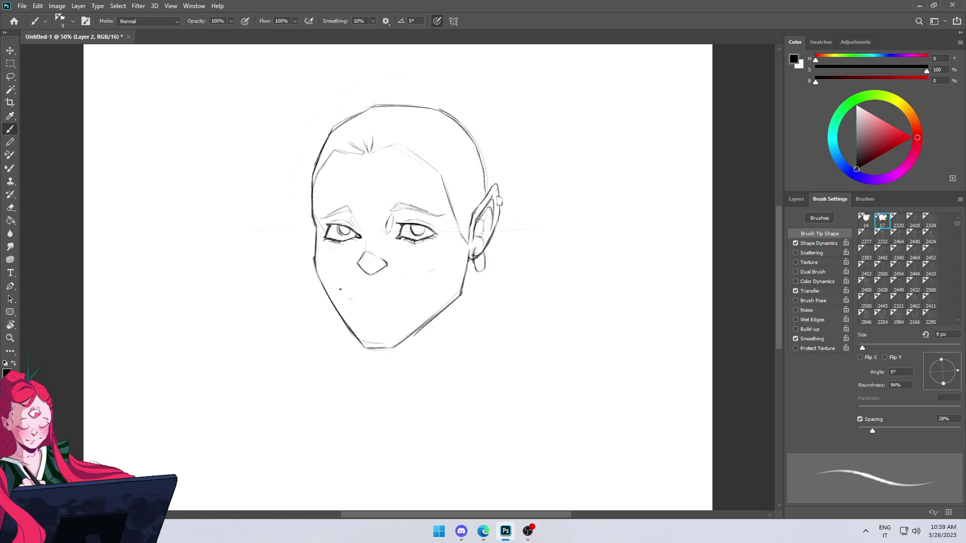
pyautogui.moveTo(353, 297); pyautogui.dragTo(398, 295)
# Redraw the mouth and draw the neck, shoulders and collar line.
pyautogui.moveTo(365, 308); pyautogui.dragTo(382, 308)
pyautogui.moveTo(477, 261)
pyautogui.mouseDown()
pyautogui.moveTo(476, 350)
pyautogui.moveTo(443, 379)
pyautogui.mouseUp()
pyautogui.moveTo(480, 348); pyautogui.dragTo(546, 379)
pyautogui.press('e')
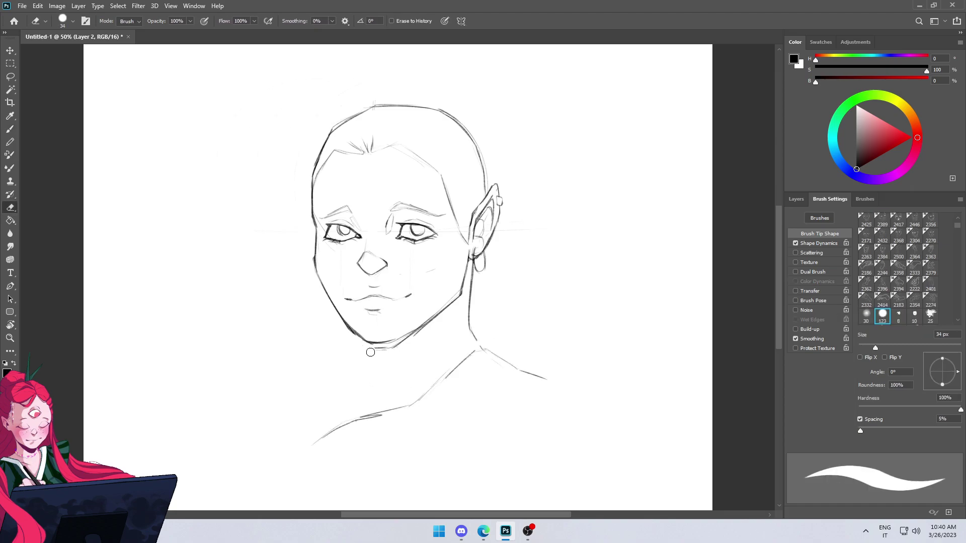
pyautogui.press('b')
pyautogui.moveTo(400, 343)
pyautogui.mouseDown()
pyautogui.moveTo(414, 376)
pyautogui.moveTo(400, 410)
pyautogui.mouseUp()
pyautogui.moveTo(478, 350)
pyautogui.mouseDown()
pyautogui.moveTo(554, 379)
pyautogui.moveTo(498, 471)
pyautogui.mouseUp()
pyautogui.moveTo(332, 453); pyautogui.dragTo(483, 483)
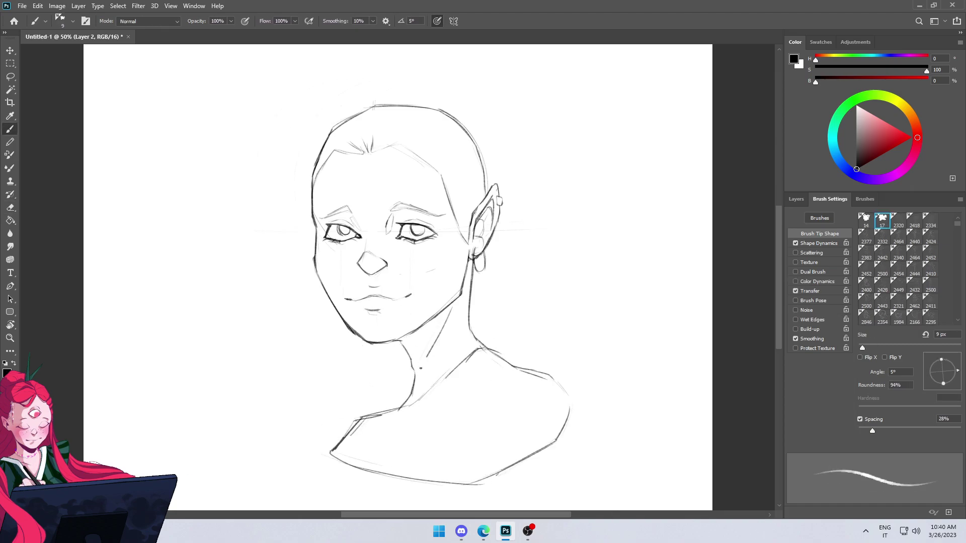
pyautogui.moveTo(451, 305); pyautogui.dragTo(413, 368)
# Redraw the forehead hairline, nose and ear line, adding cheek blush and spiky hair.
pyautogui.moveTo(380, 155); pyautogui.dragTo(339, 149)
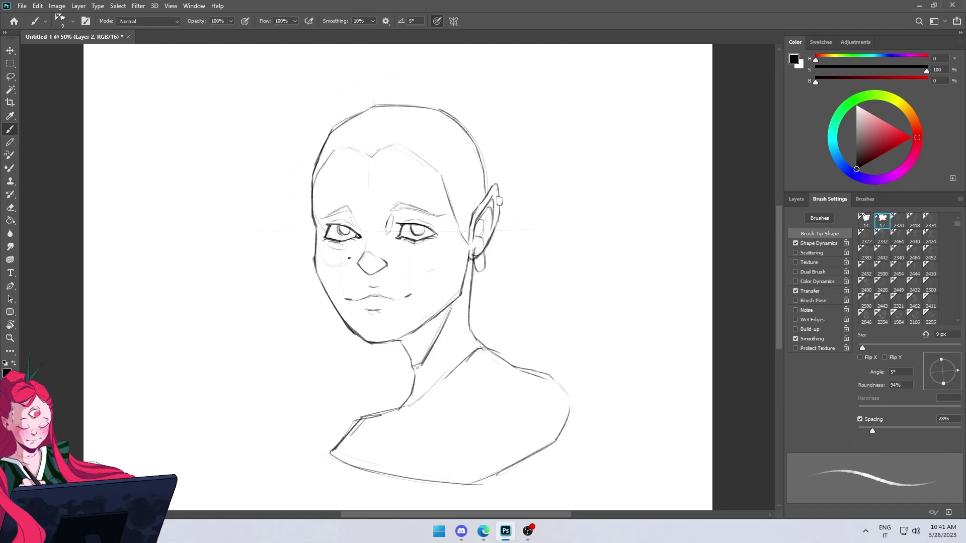
pyautogui.moveTo(329, 248); pyautogui.dragTo(348, 251)
pyautogui.moveTo(400, 257); pyautogui.dragTo(434, 268)
pyautogui.moveTo(359, 268); pyautogui.dragTo(383, 281)
pyautogui.moveTo(365, 221); pyautogui.dragTo(365, 254)
pyautogui.moveTo(462, 213); pyautogui.dragTo(457, 245)
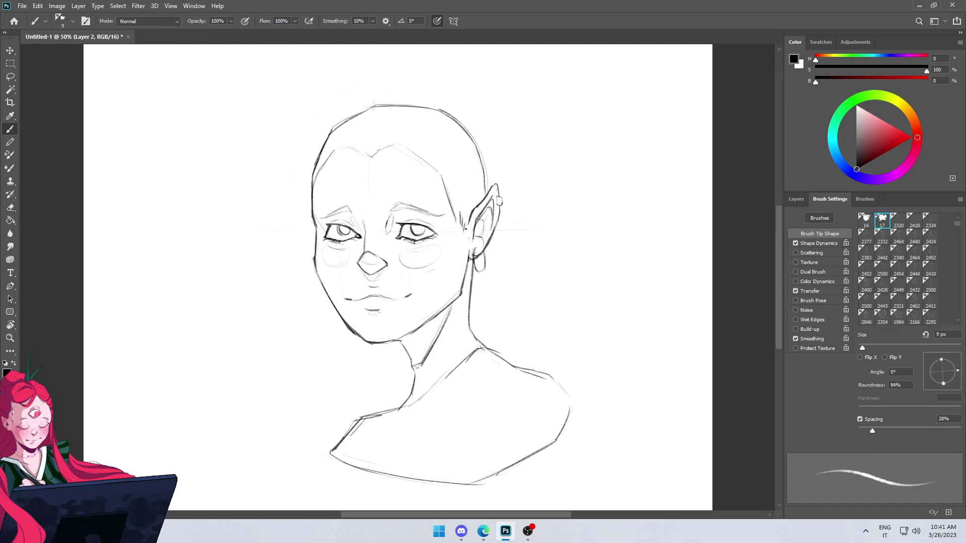
pyautogui.moveTo(426, 160); pyautogui.dragTo(450, 197)
pyautogui.moveTo(375, 148); pyautogui.dragTo(325, 157)
# Draw the right shoulder line and add faint strokes along the shoulder and neck.
pyautogui.press('e')
pyautogui.moveTo(488, 270)
pyautogui.mouseDown()
pyautogui.moveTo(470, 344)
pyautogui.moveTo(530, 450)
pyautogui.mouseUp()
pyautogui.press('b')
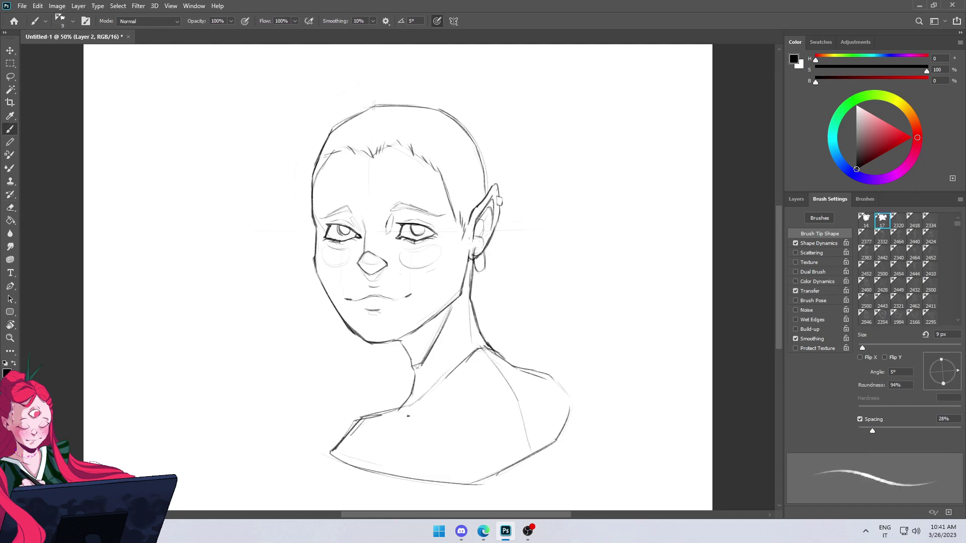
pyautogui.moveTo(362, 420); pyautogui.dragTo(409, 415)
pyautogui.moveTo(420, 428); pyautogui.dragTo(435, 462)
pyautogui.moveTo(481, 351); pyautogui.dragTo(471, 314)
# Resize the brush, darken both eyebrows, add faint cheek and neck strokes, and touch up marks.
pyautogui.press('.')
pyautogui.press('.')
pyautogui.press('.')
pyautogui.press('.')
pyautogui.press('.')
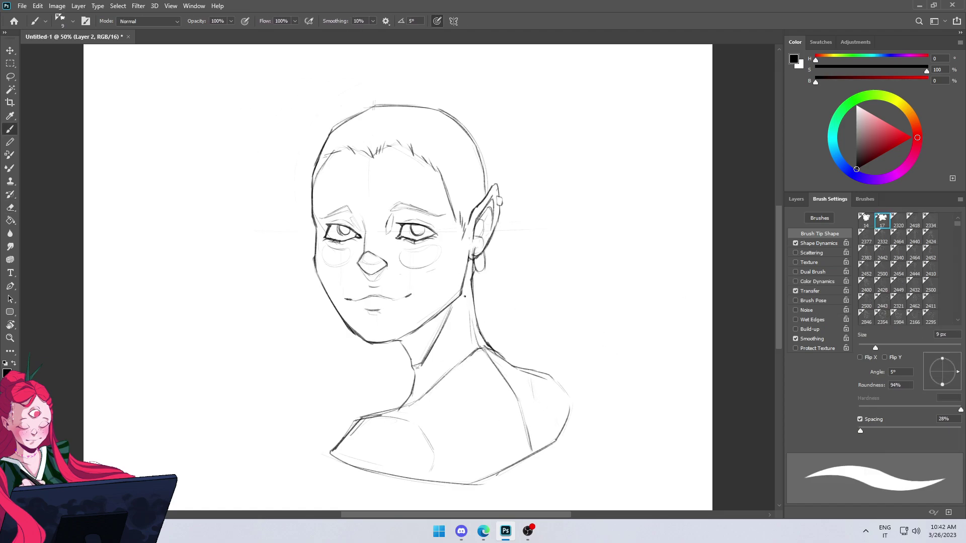
pyautogui.moveTo(319, 228); pyautogui.dragTo(317, 270)
pyautogui.press('.')
pyautogui.press('.')
pyautogui.moveTo(465, 285); pyautogui.dragTo(413, 335)
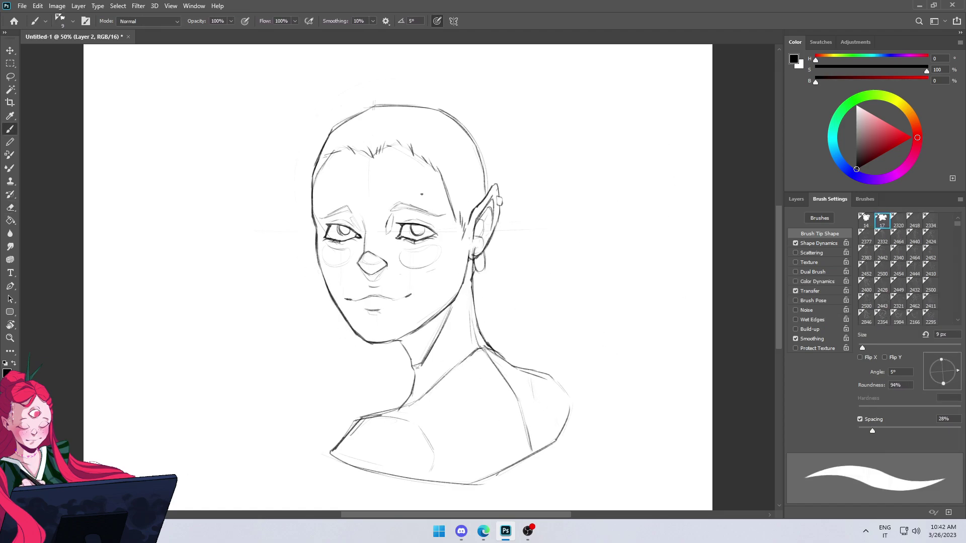
pyautogui.moveTo(391, 206); pyautogui.dragTo(443, 213)
pyautogui.moveTo(317, 216)
pyautogui.mouseDown()
pyautogui.moveTo(349, 206)
pyautogui.moveTo(345, 239)
pyautogui.mouseUp()
pyautogui.press('.')
pyautogui.press(',')
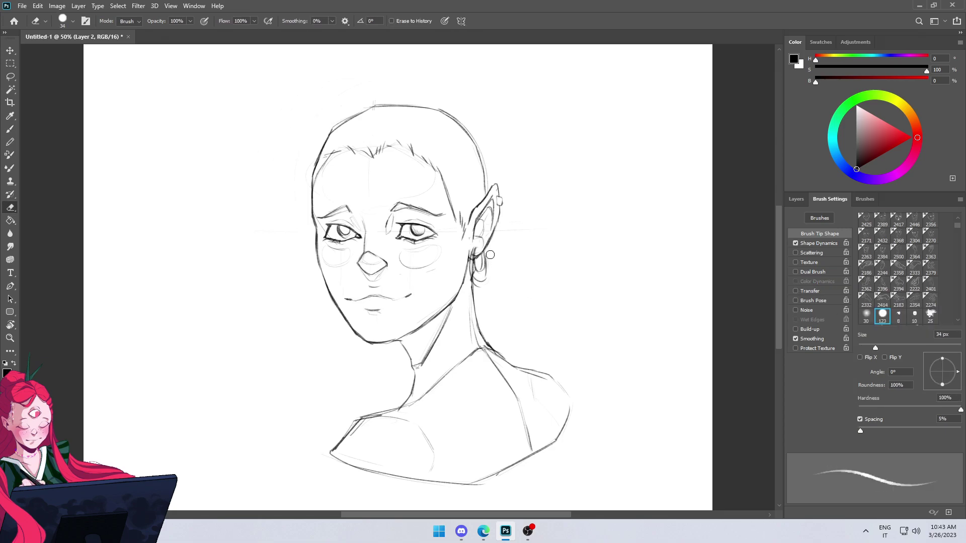
pyautogui.moveTo(367, 313); pyautogui.dragTo(385, 315)
# Zoom out and flip the canvas horizontally and back to check the proportions.
pyautogui.hotkey('ctrl', '-')
pyautogui.hotkey('ctrl', 't')
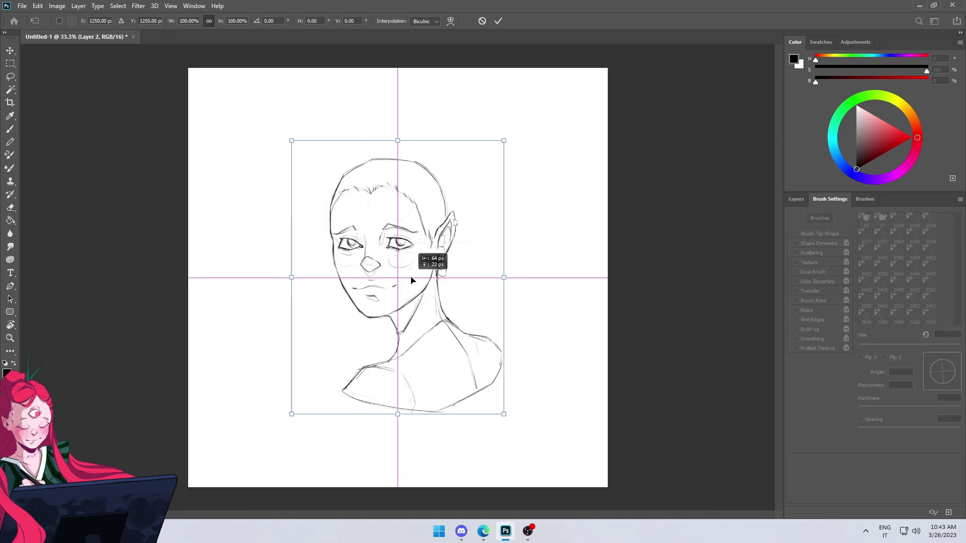
pyautogui.press('Return')
pyautogui.press('h')
pyautogui.hotkey('ctrl', '+')
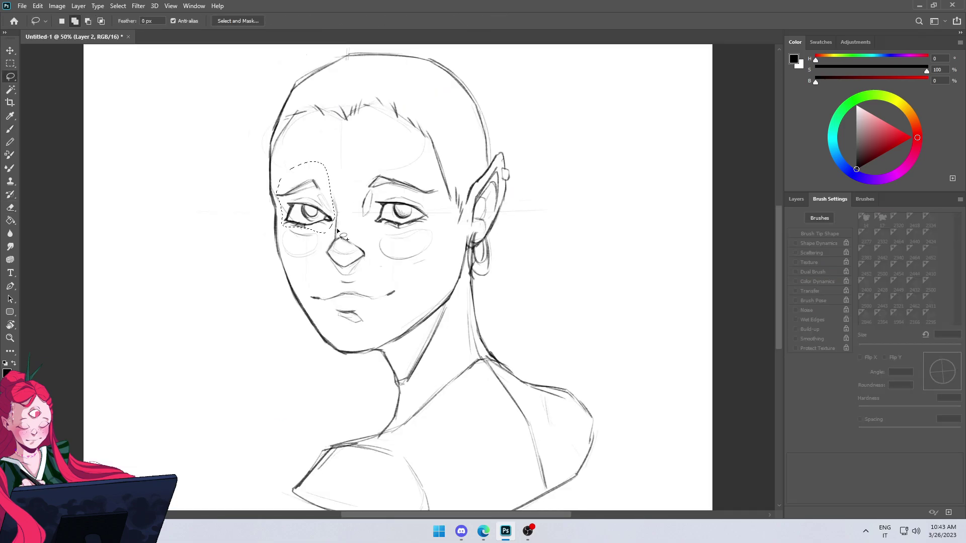
# Free Transform the selected left eye, commit, deselect, and return to the Brush zoomed out.
pyautogui.hotkey('ctrl', 't')
pyautogui.click(498, 21)
pyautogui.hotkey('ctrl', '-')
pyautogui.hotkey('ctrl', '+')
pyautogui.hotkey('ctrl', 'd')
pyautogui.press('b')
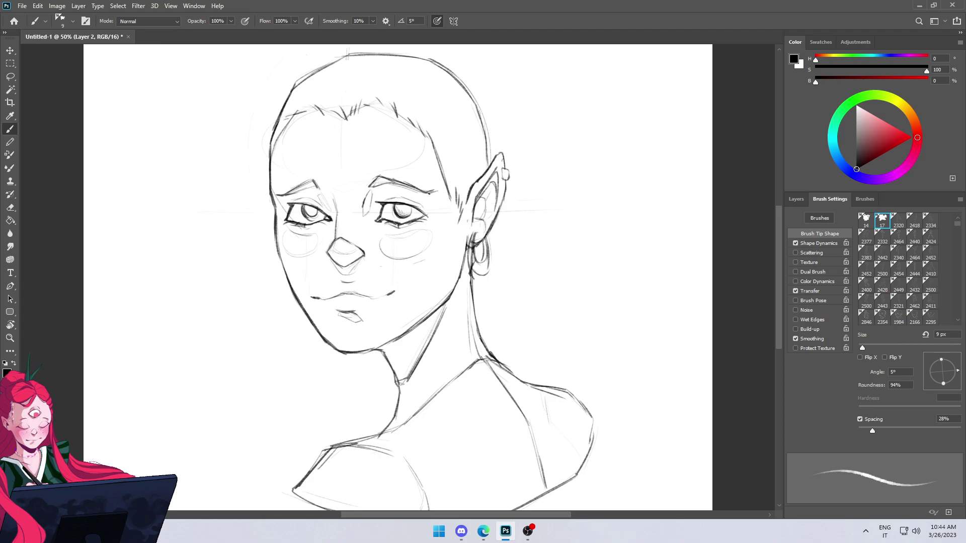
pyautogui.hotkey('ctrl', '-')
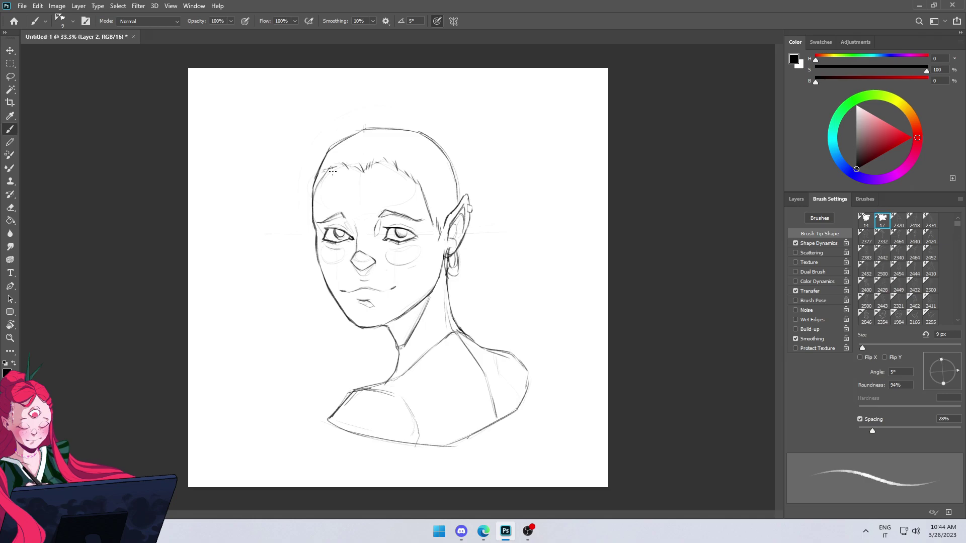
# Begin defining the sketch as brush preset 'Head', dismiss the naming dialog, and reopen Edit.
pyautogui.click(38, 6)
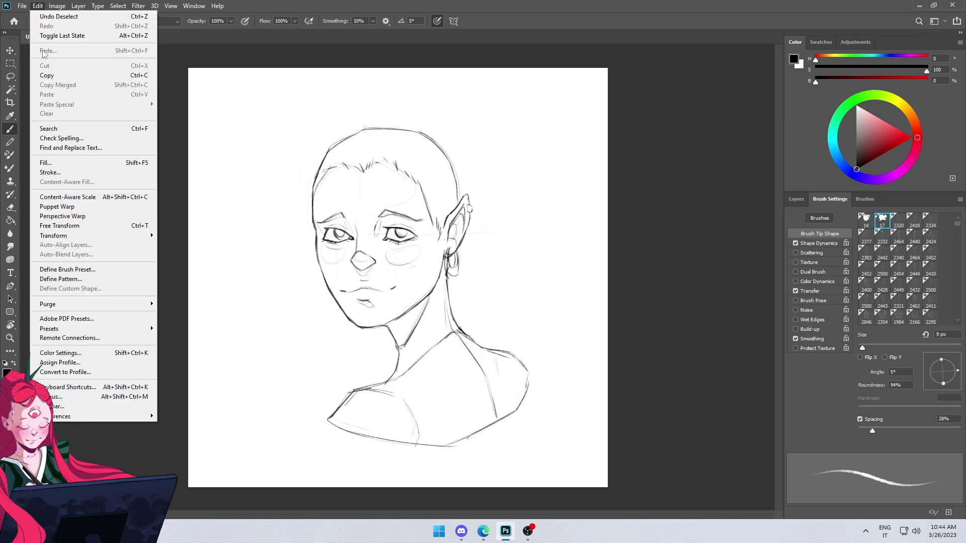
pyautogui.click(83, 269)
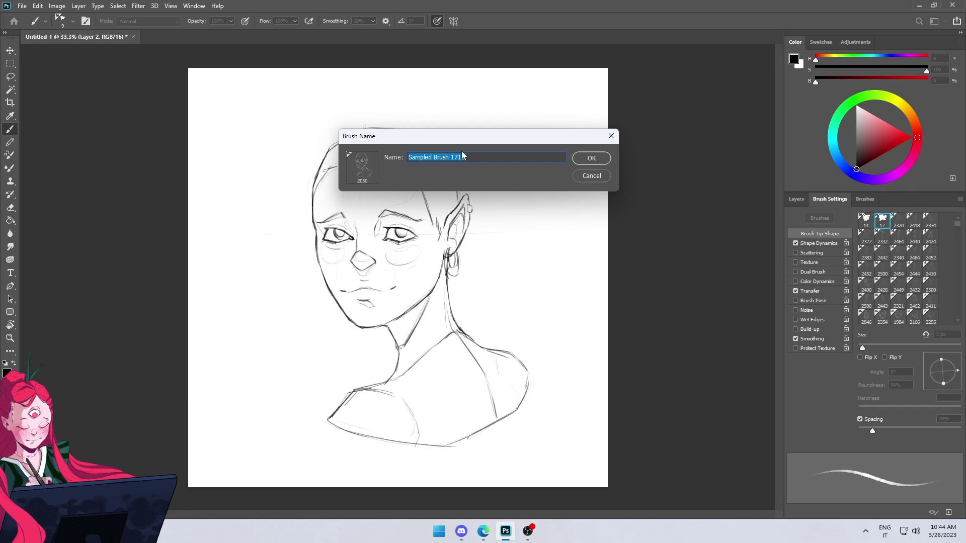
pyautogui.write('Head')
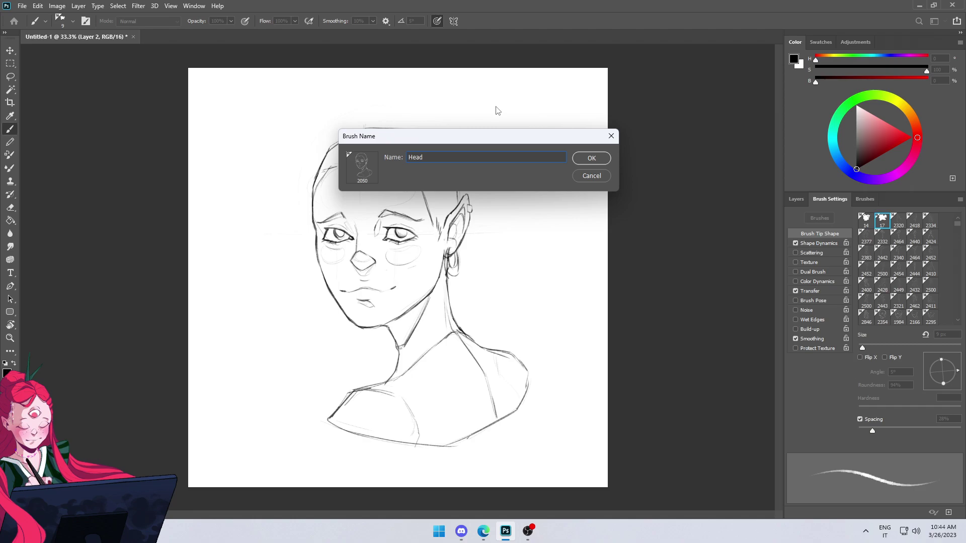
pyautogui.click(592, 158)
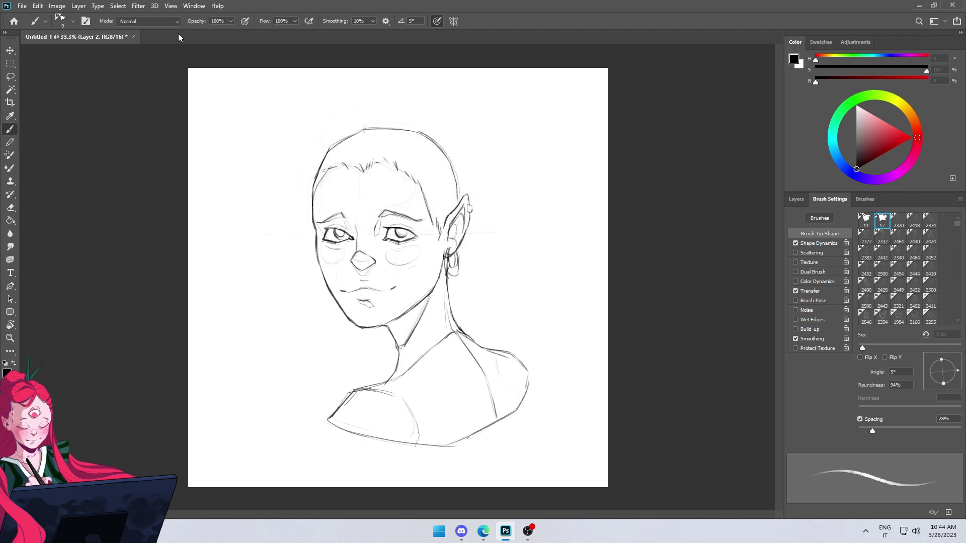
pyautogui.click(35, 6)
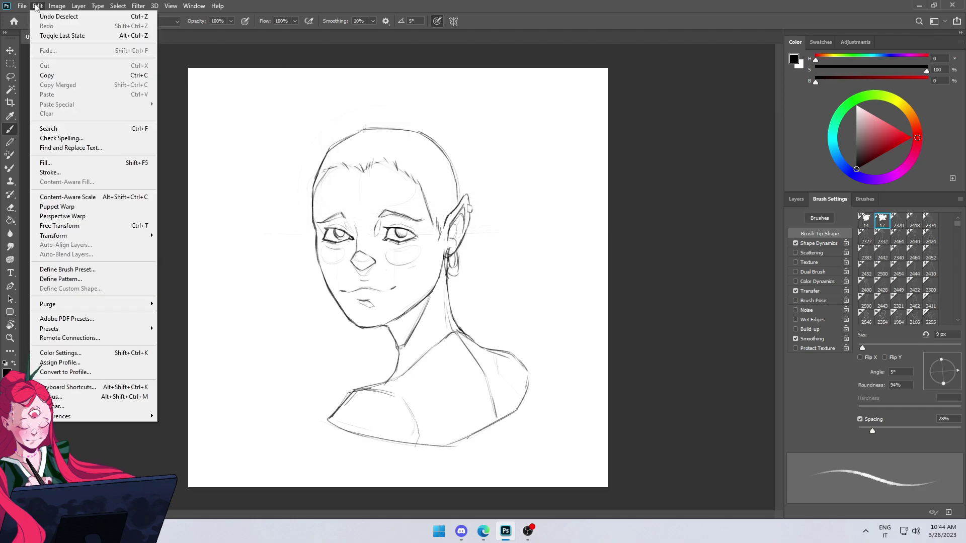
pyautogui.click(36, 6)
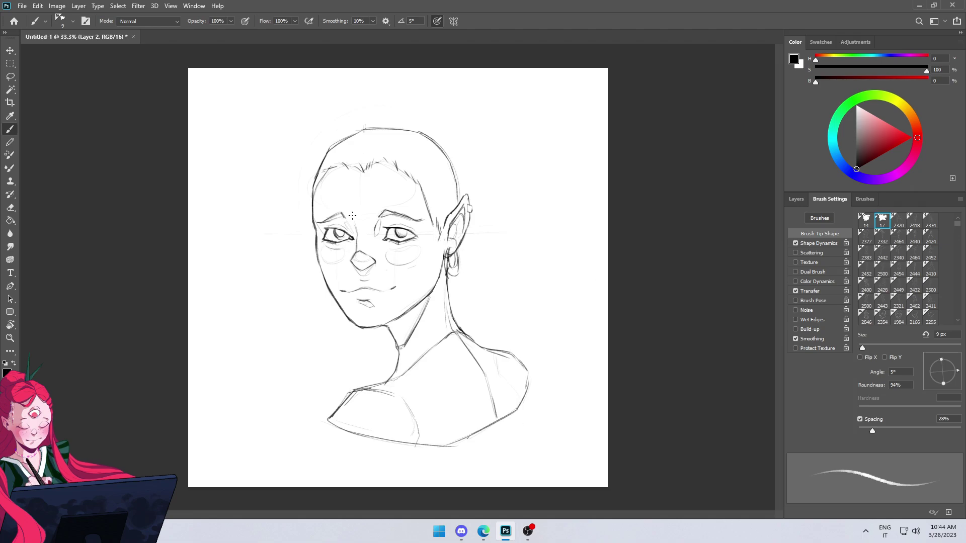
pyautogui.click(72, 21)
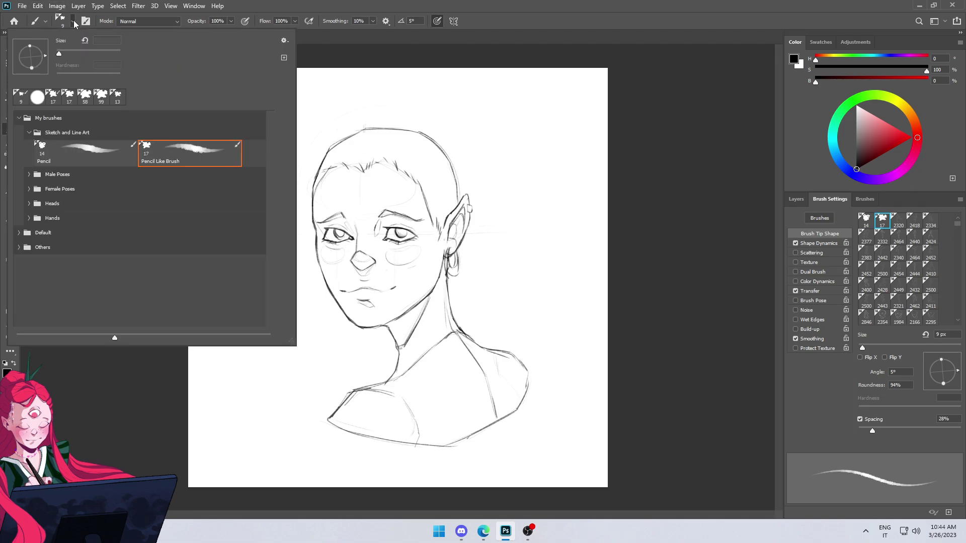
pyautogui.click(28, 133)
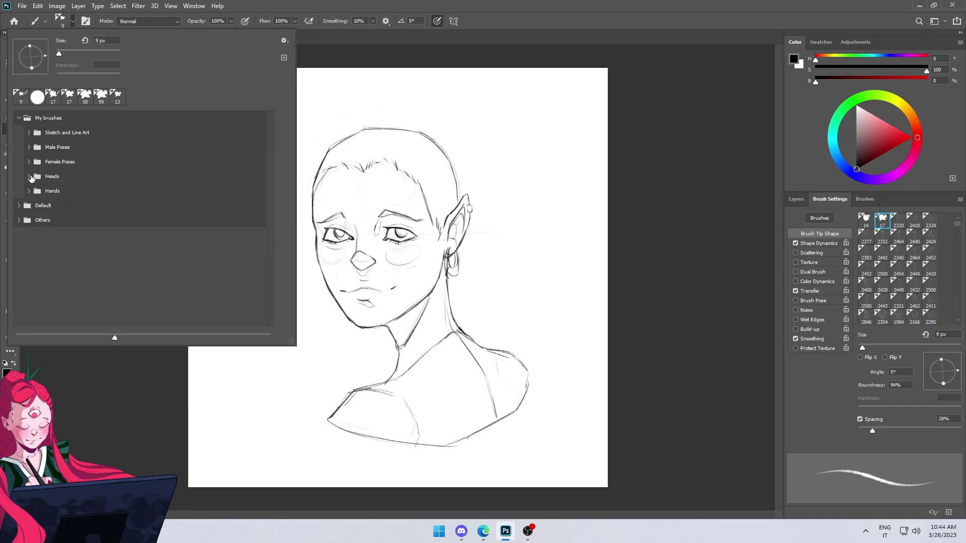
pyautogui.click(28, 177)
pyautogui.scroll(-3, 88, 209)
pyautogui.scroll(-3, 87, 208)
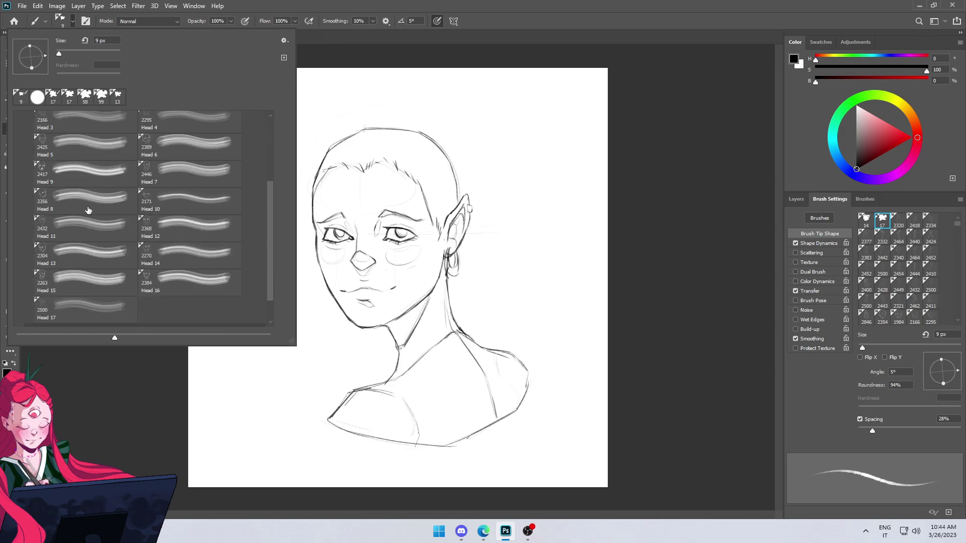
pyautogui.scroll(-3, 88, 209)
pyautogui.click(321, 47)
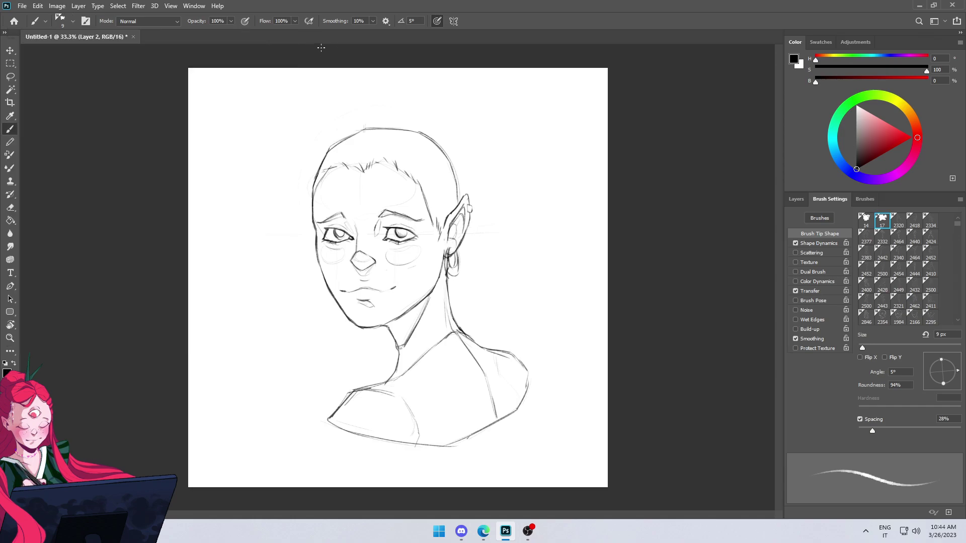
pyautogui.click(35, 6)
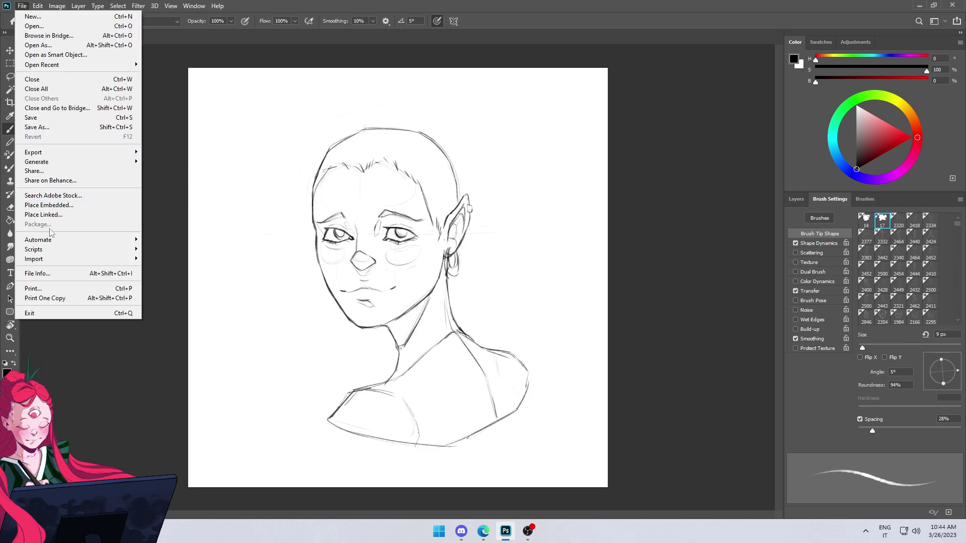
pyautogui.moveTo(37, 6)
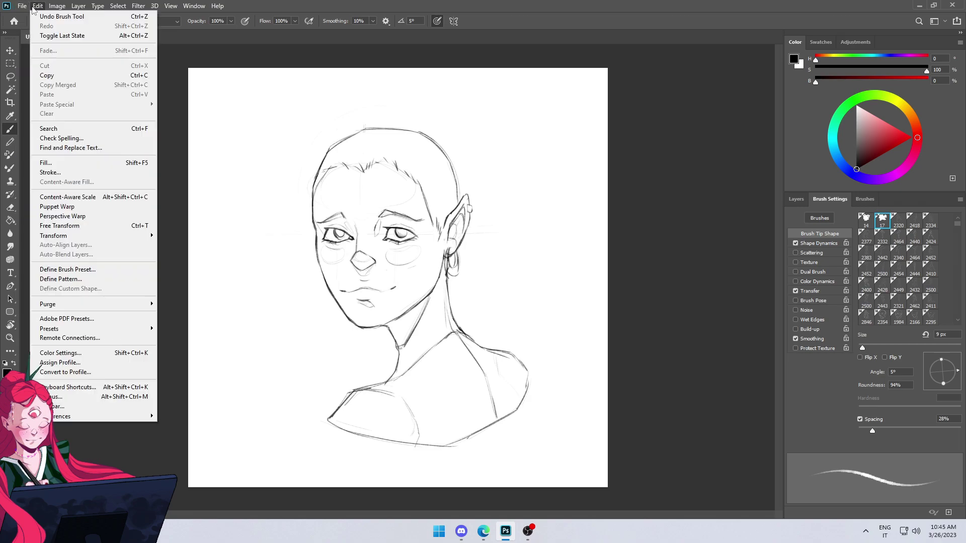
# Define the sketch as the 2050 px brush preset 'Head', test-stamp it twice, then undo.
pyautogui.click(64, 272)
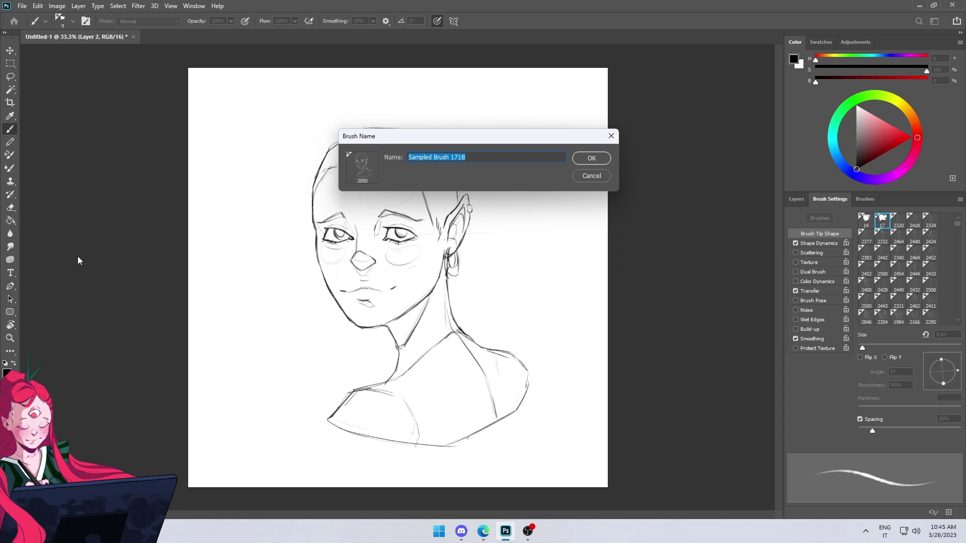
pyautogui.write('Head')
pyautogui.click(580, 159)
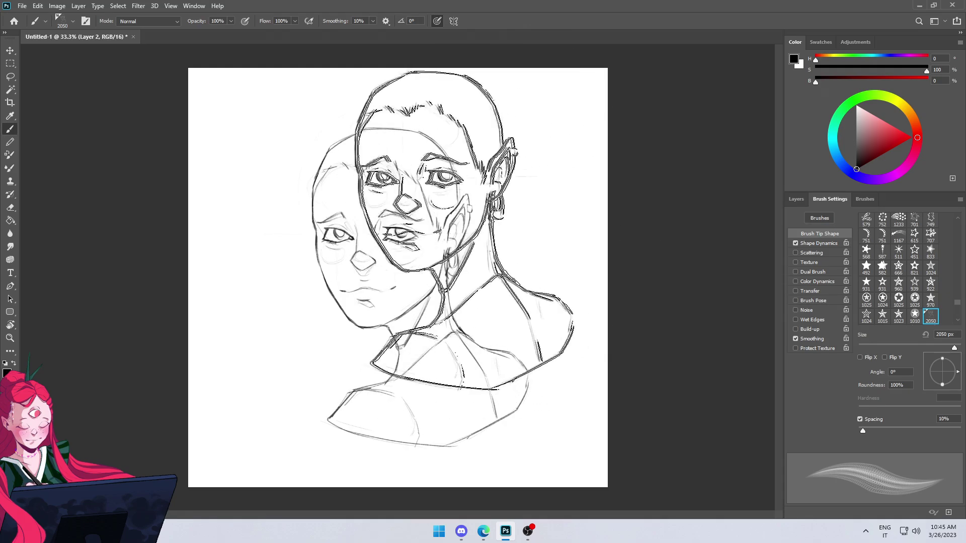
pyautogui.click(461, 258)
pyautogui.click(352, 301)
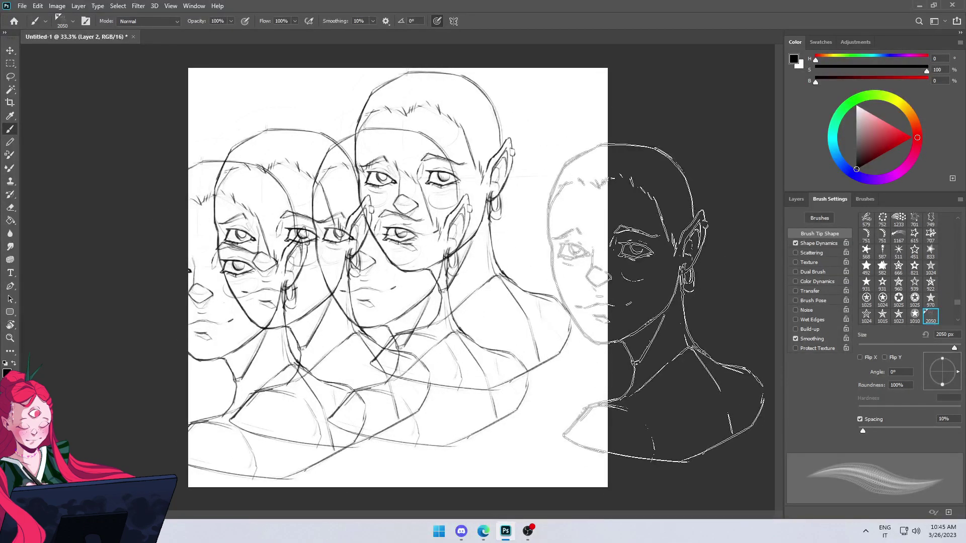
pyautogui.hotkey('ctrl', 'z')
pyautogui.hotkey('ctrl', 'z')
pyautogui.hotkey('ctrl', 'z')
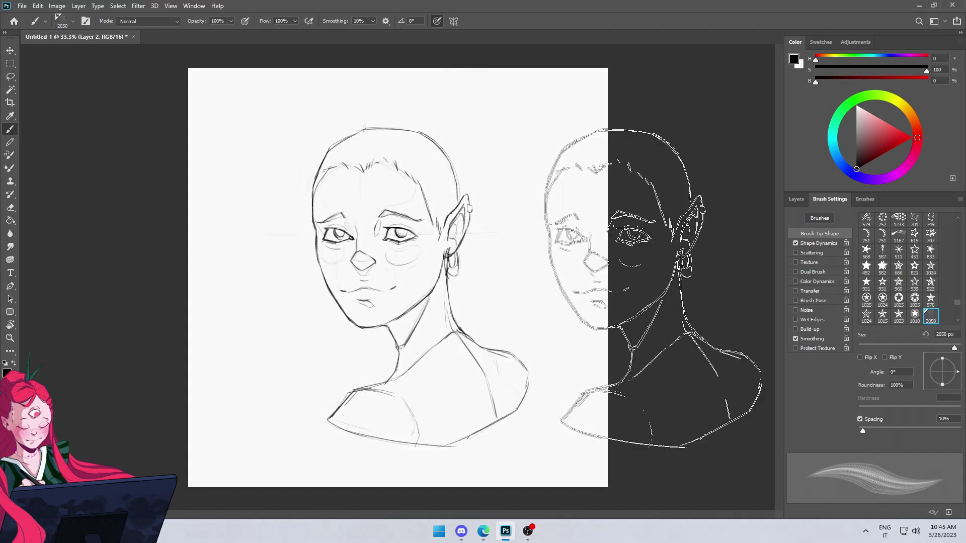